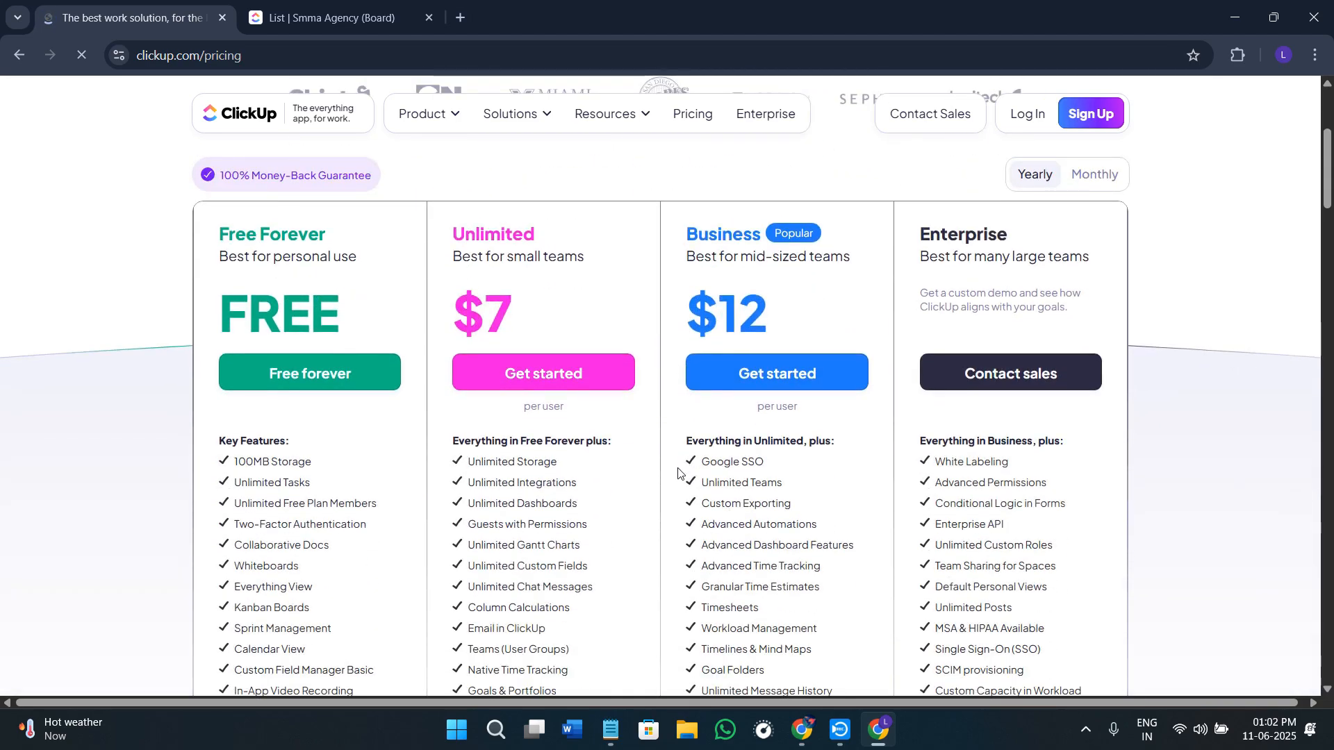
# Step: Review the ClickUp pricing page, comparing the plans and their feature lists
pyautogui.scroll(4, 684, 501)
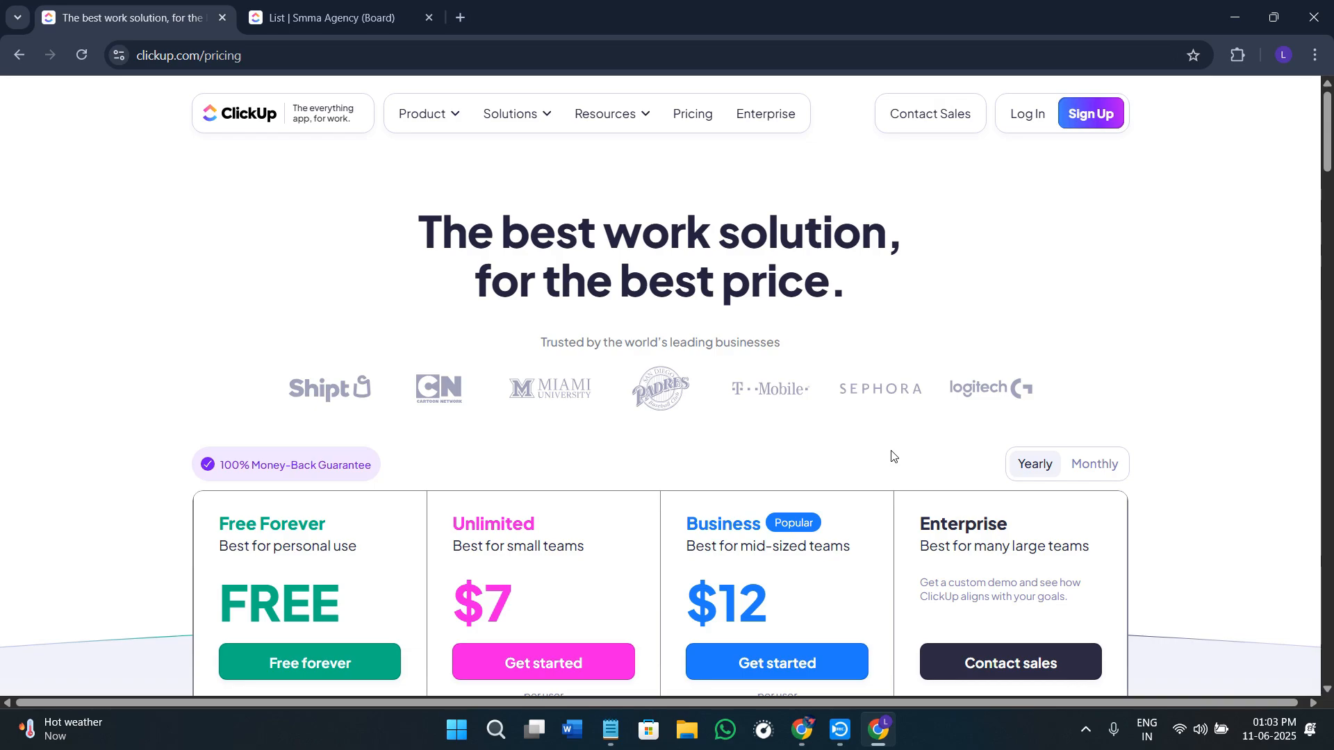
pyautogui.scroll(-4, 465, 514)
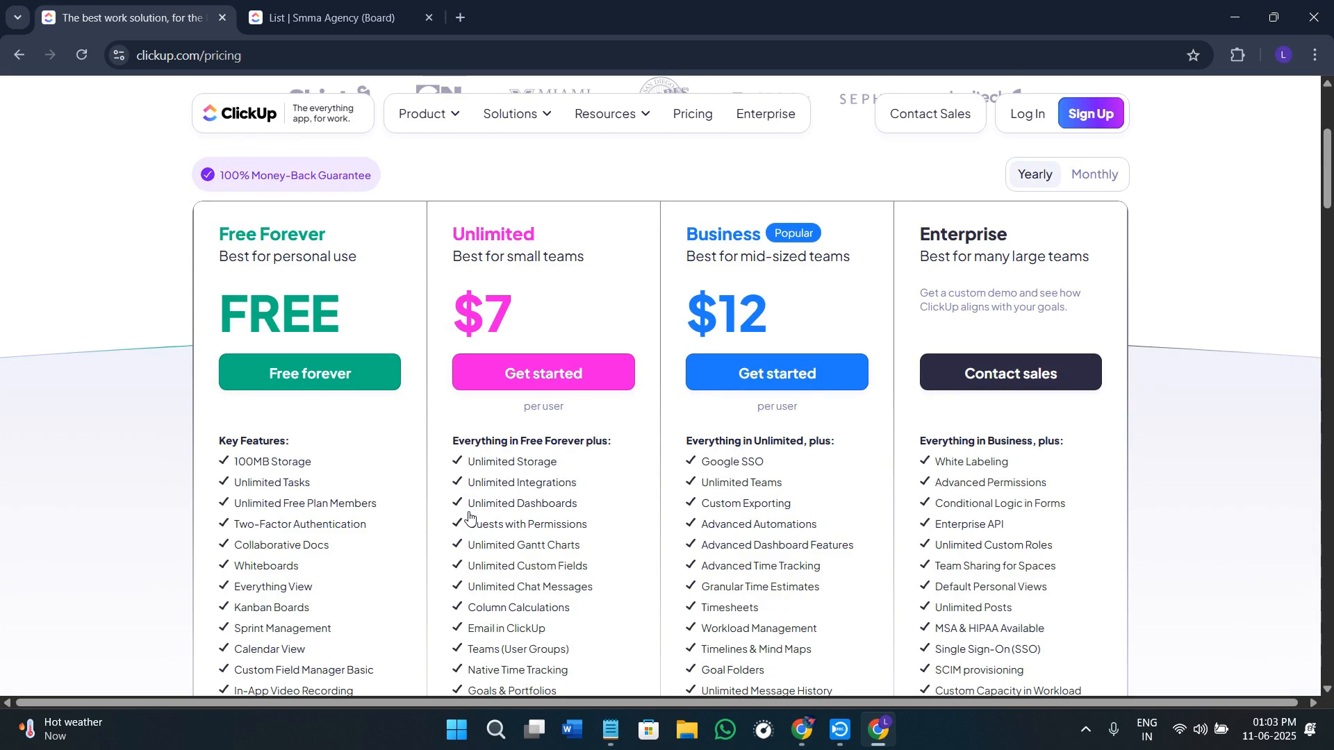
pyautogui.scroll(-4, 486, 556)
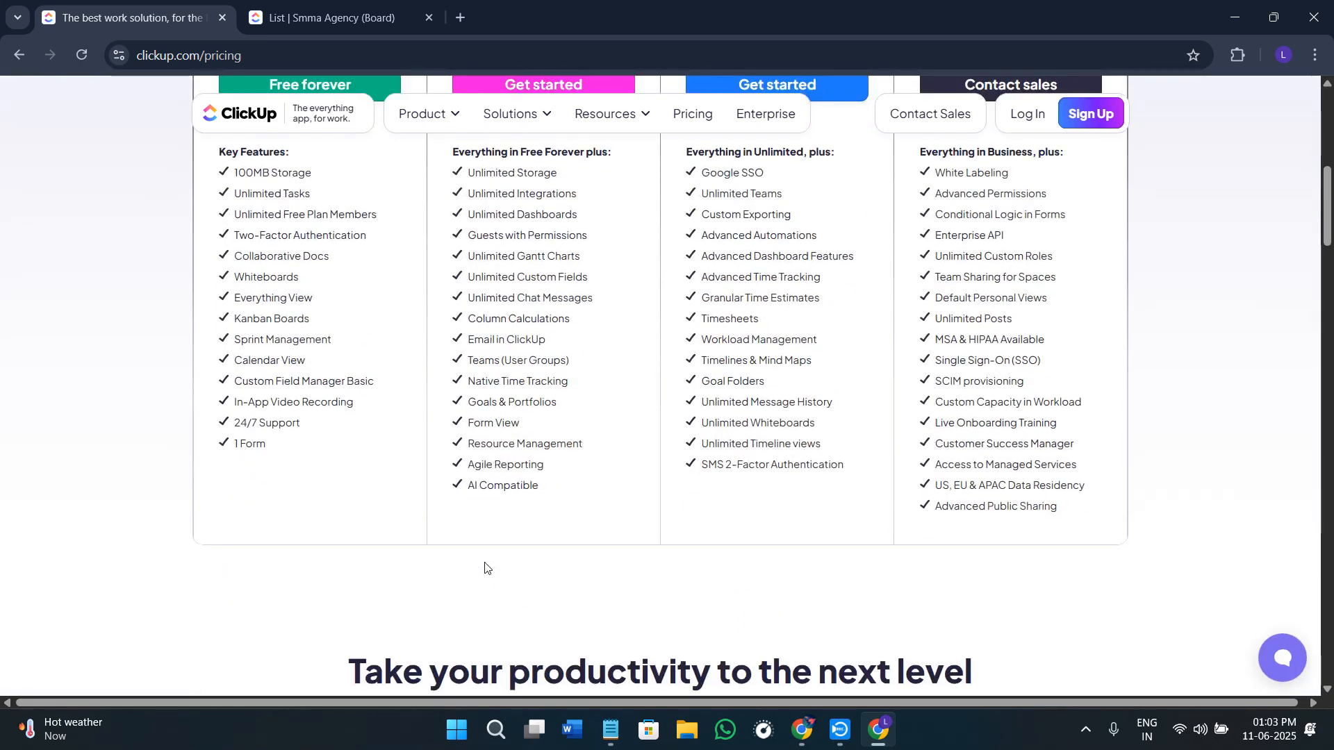
pyautogui.scroll(8, 474, 588)
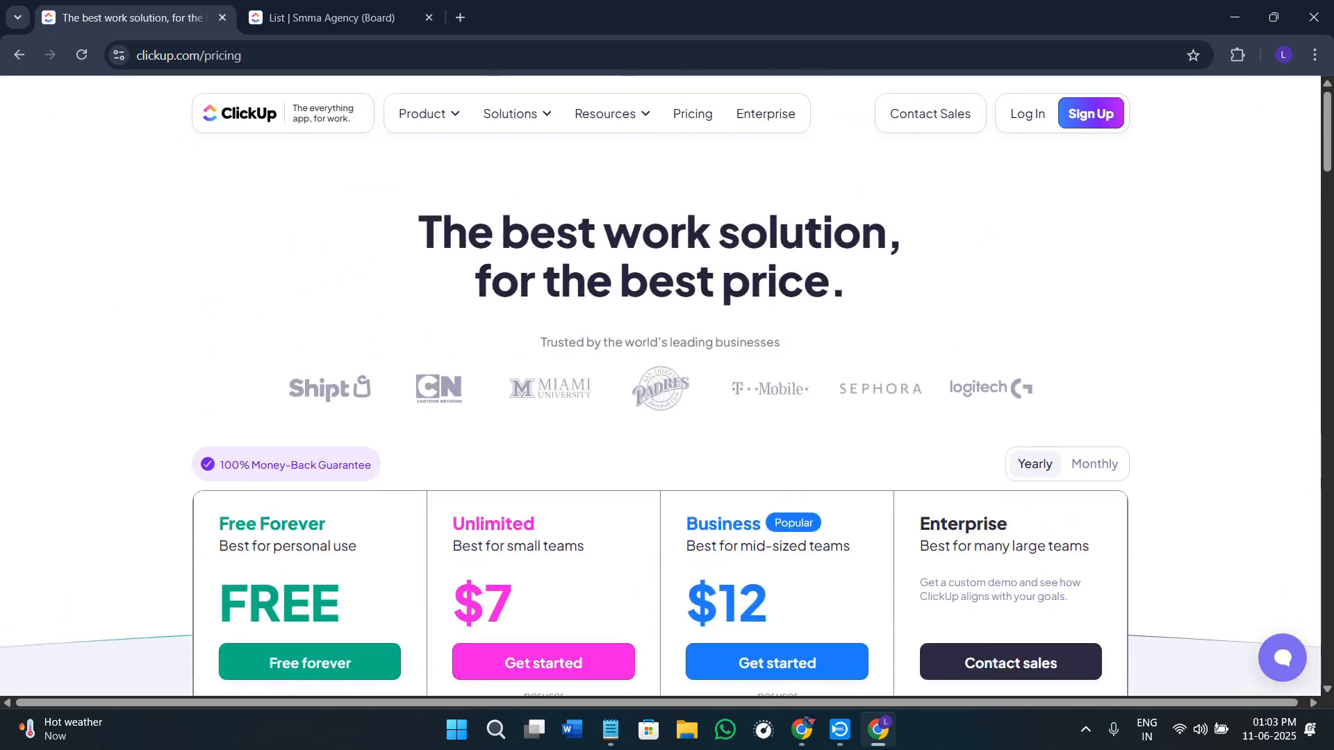
pyautogui.click(327, 56)
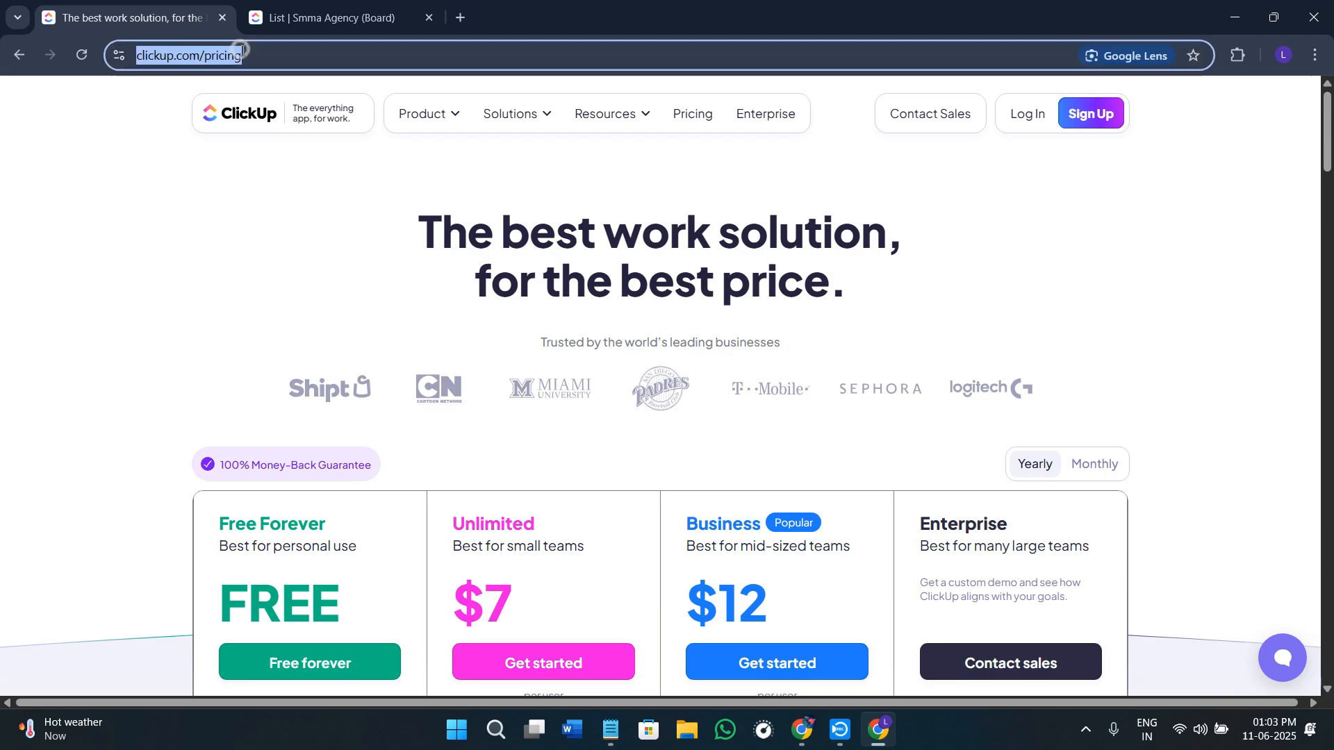
pyautogui.click(327, 55)
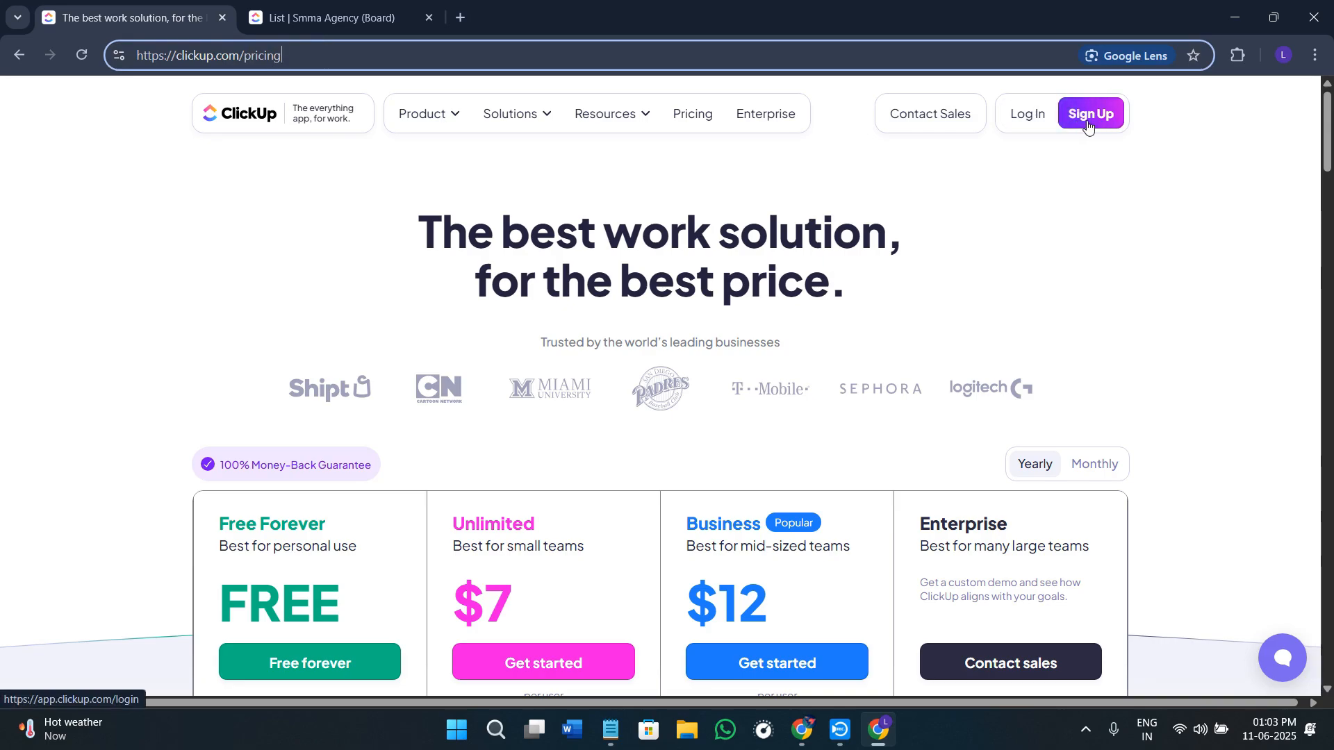
# Step: Log in from the pricing site, close that page and keep the Smma Agency workspace board open
pyautogui.click(332, 18)
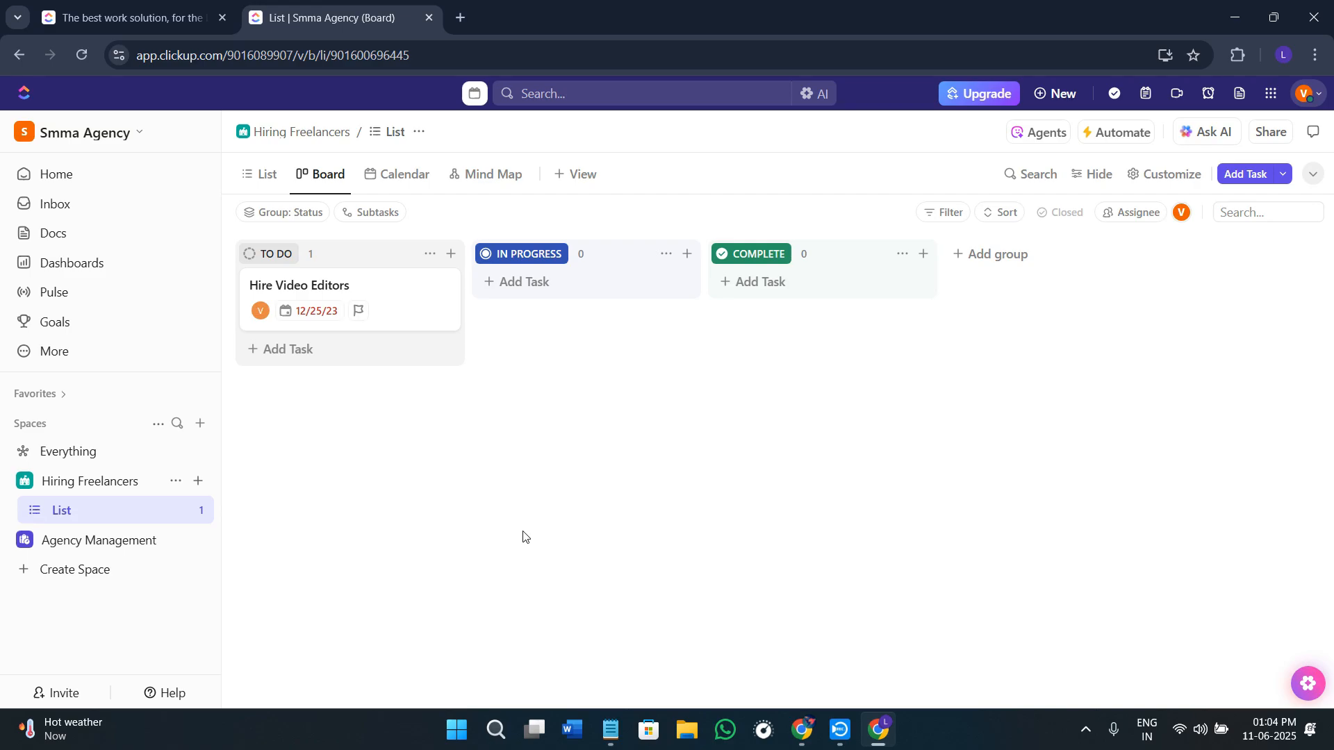
pyautogui.click(160, 21)
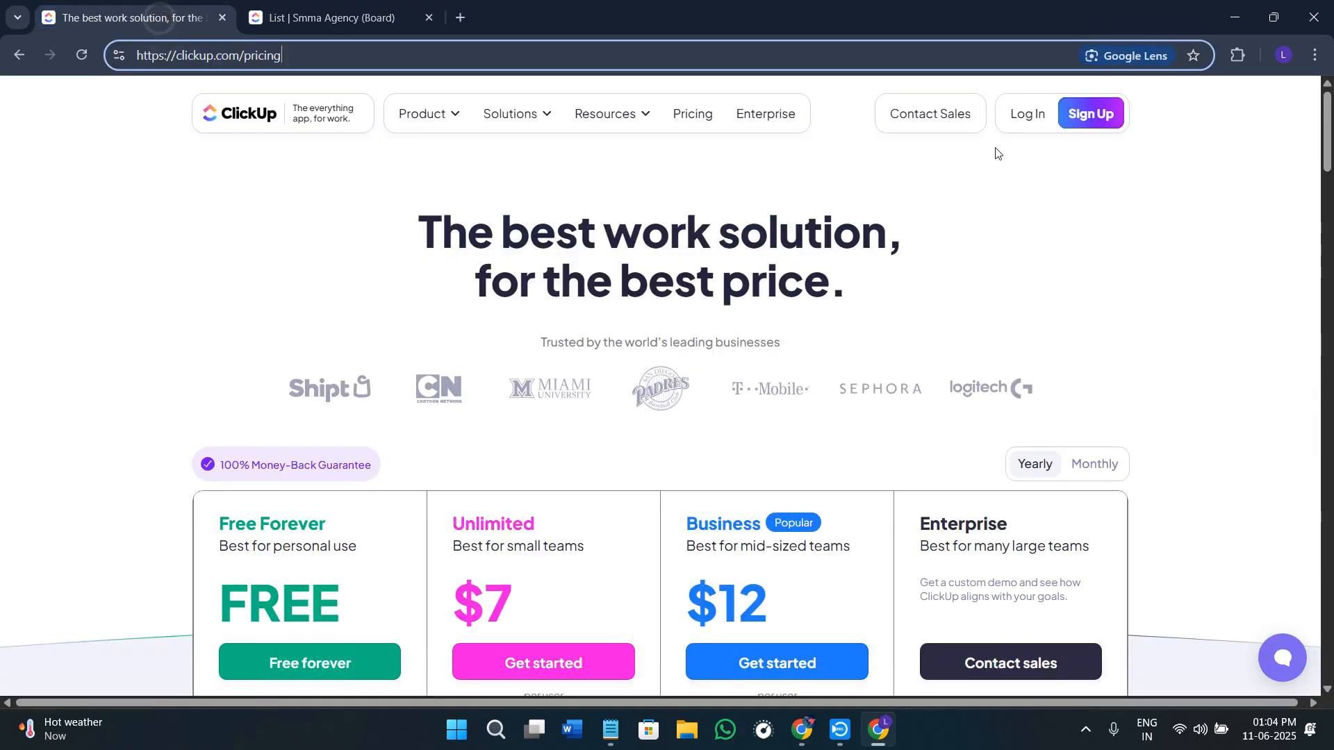
pyautogui.click(1016, 116)
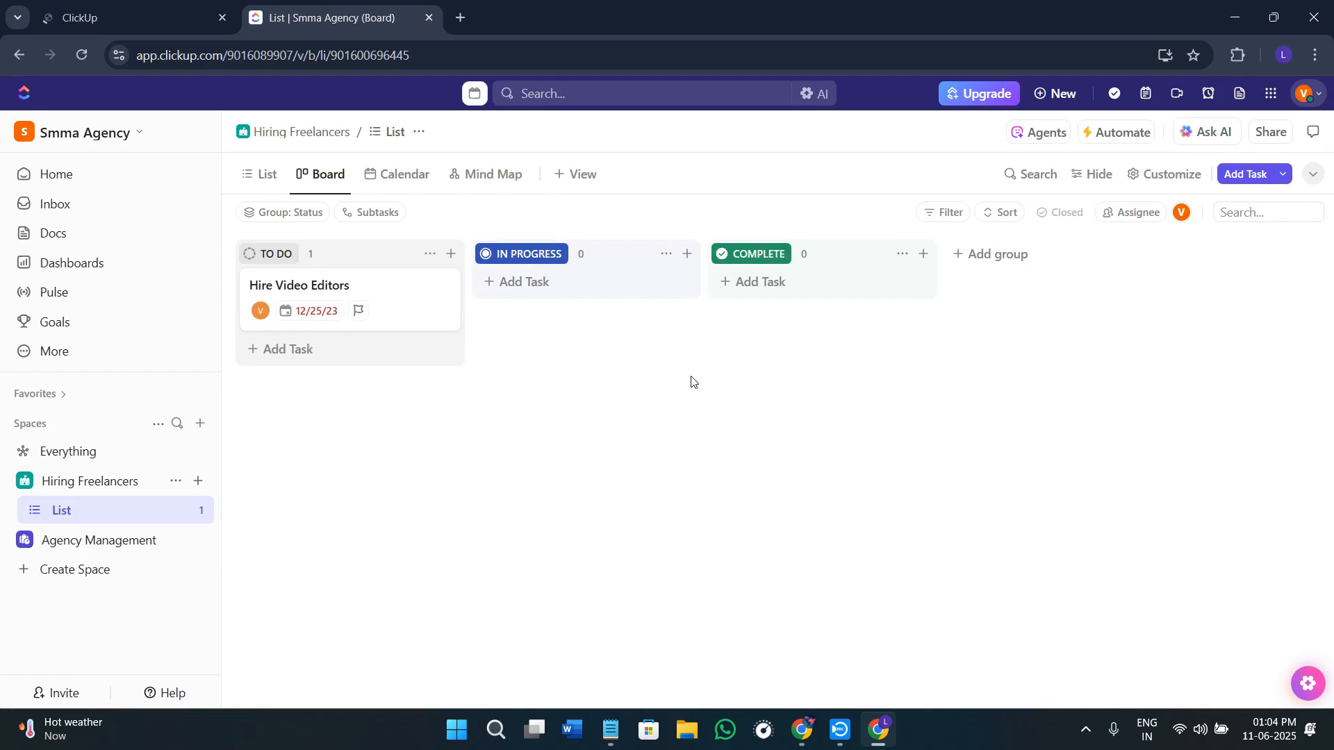
pyautogui.click(222, 17)
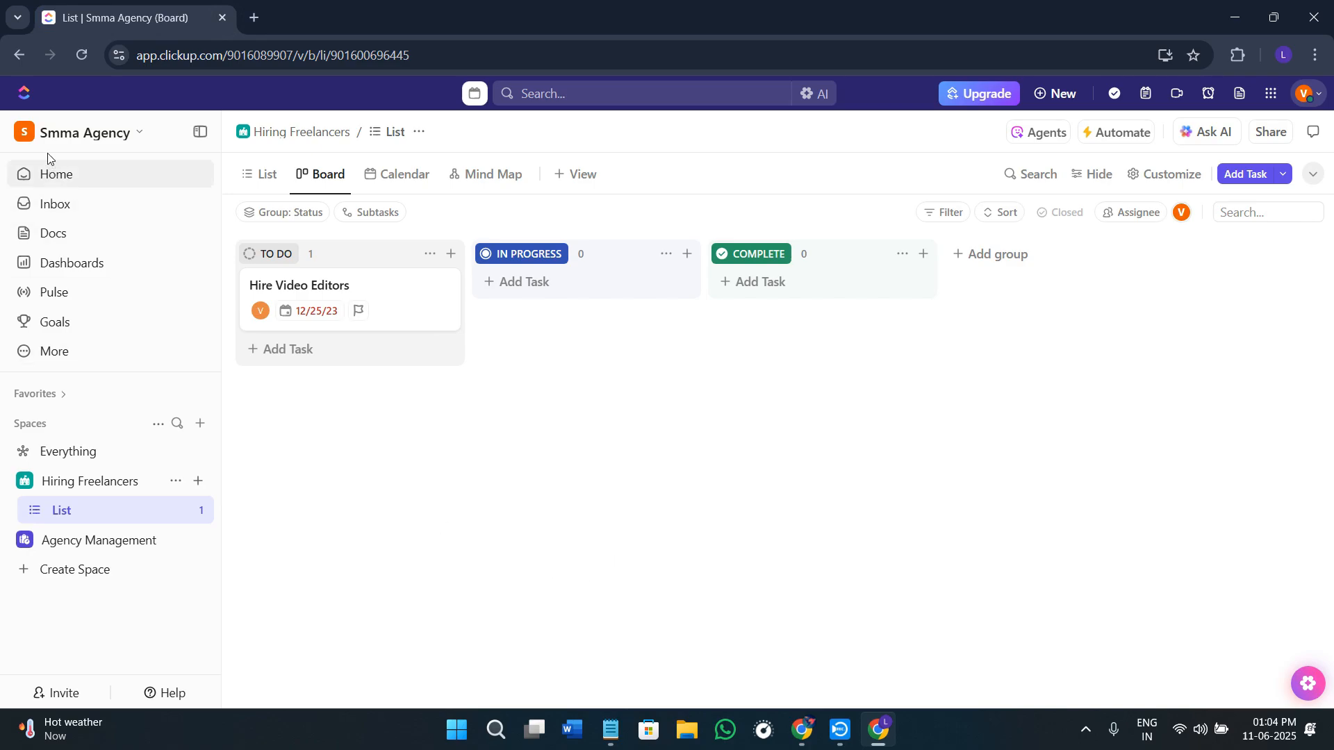
# Step: Open the general settings of the Smma Agency workspace
pyautogui.click(62, 141)
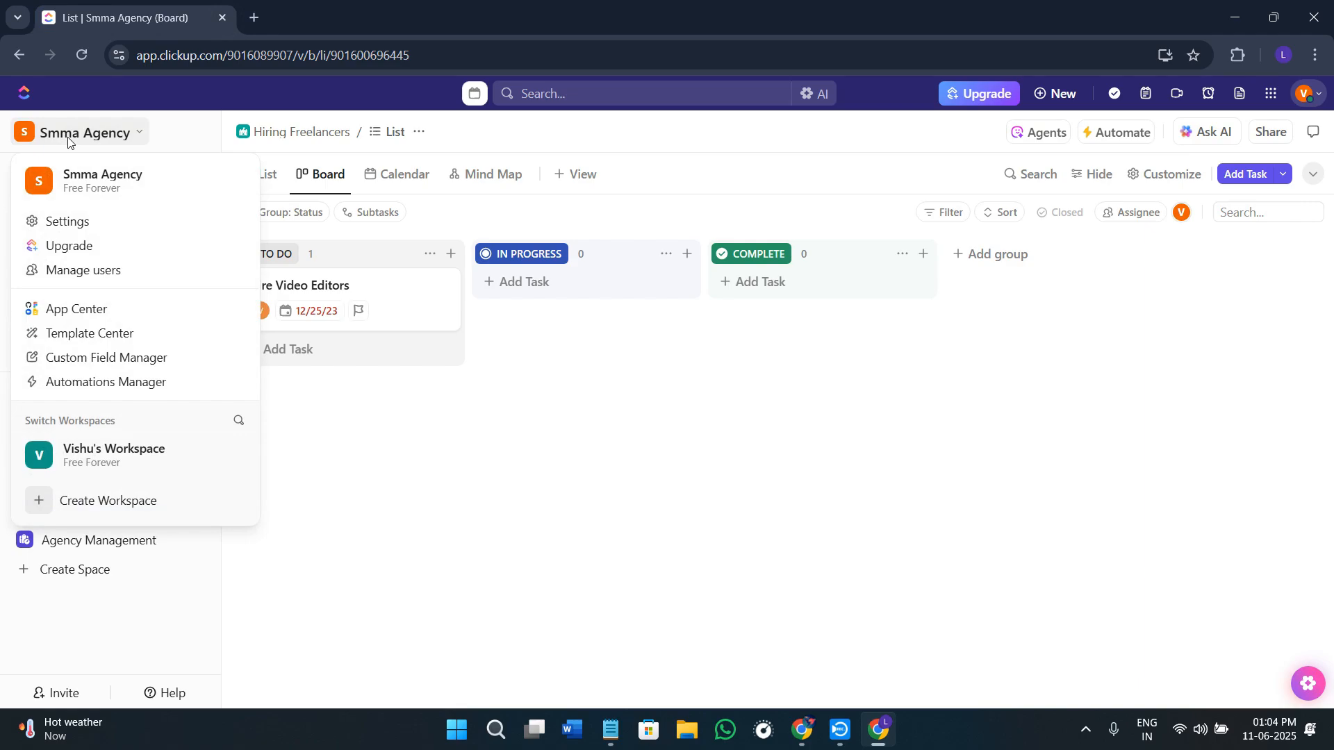
pyautogui.click(72, 221)
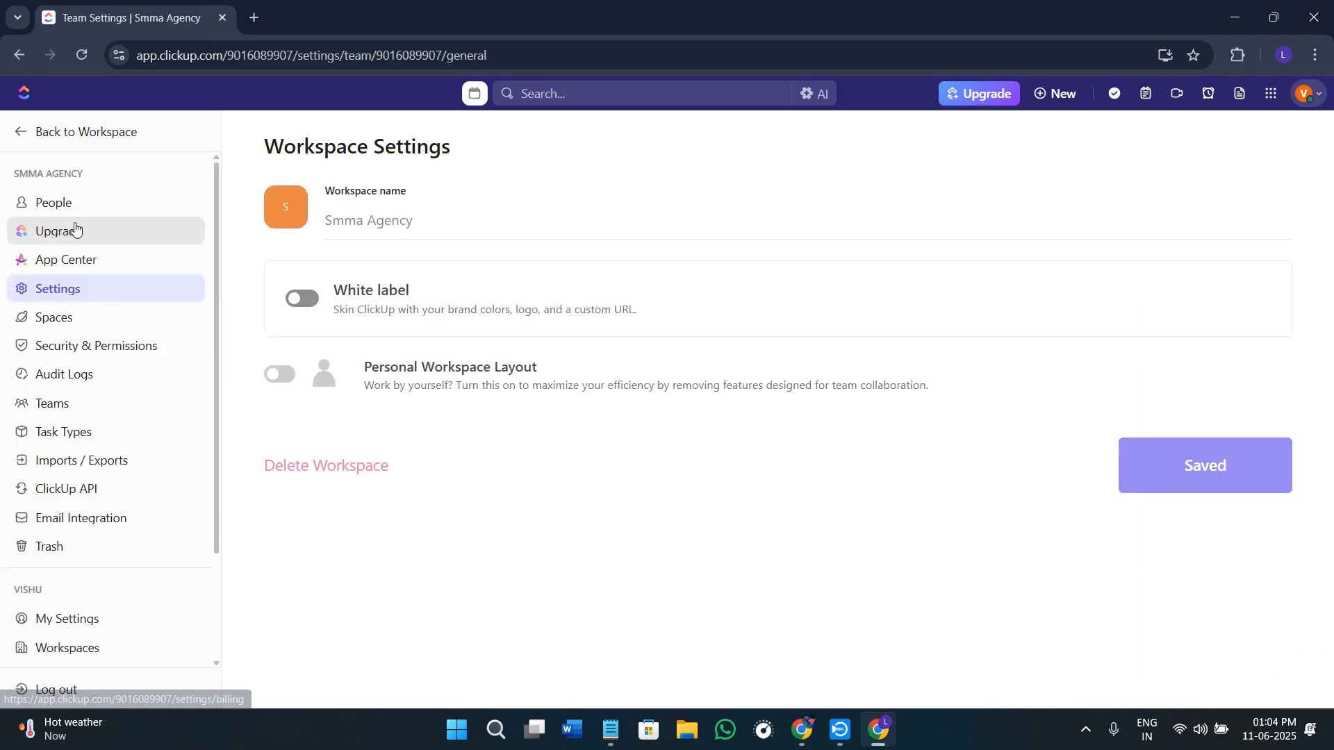
pyautogui.moveTo(267, 147); pyautogui.dragTo(476, 157)
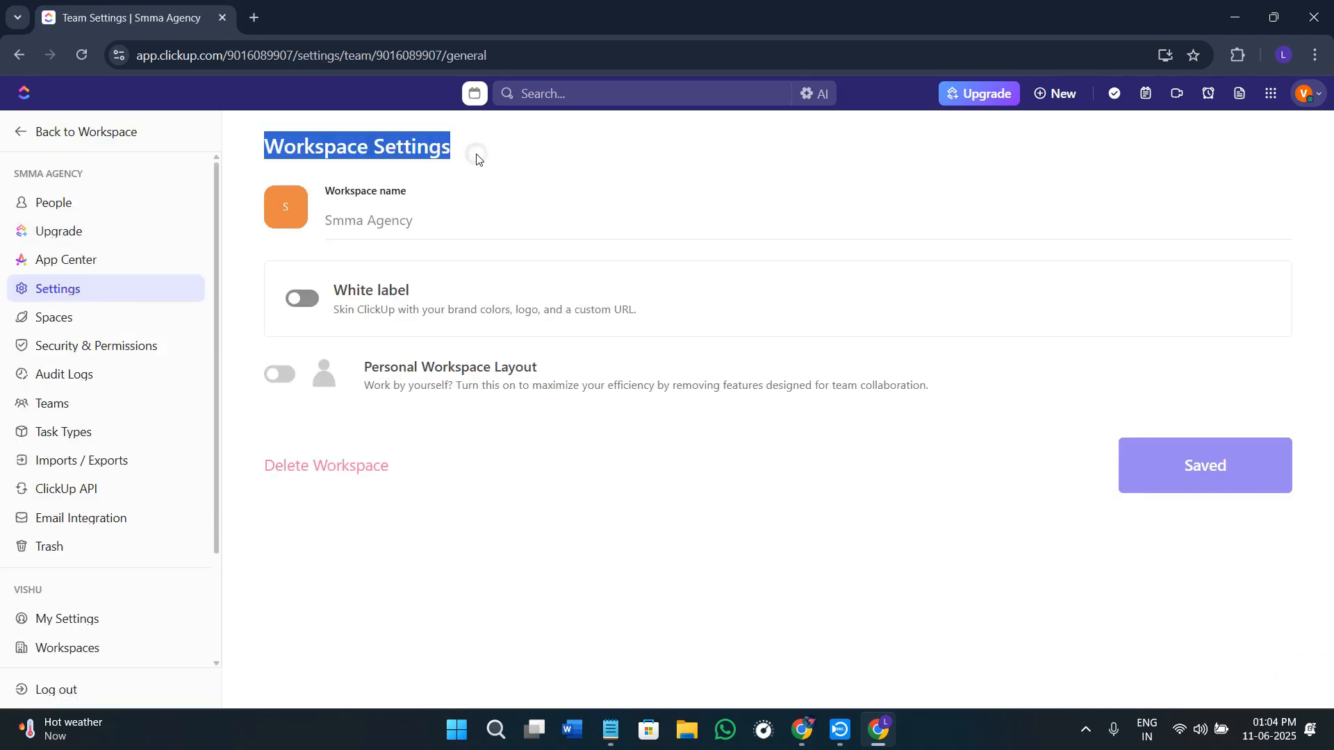
pyautogui.click(477, 158)
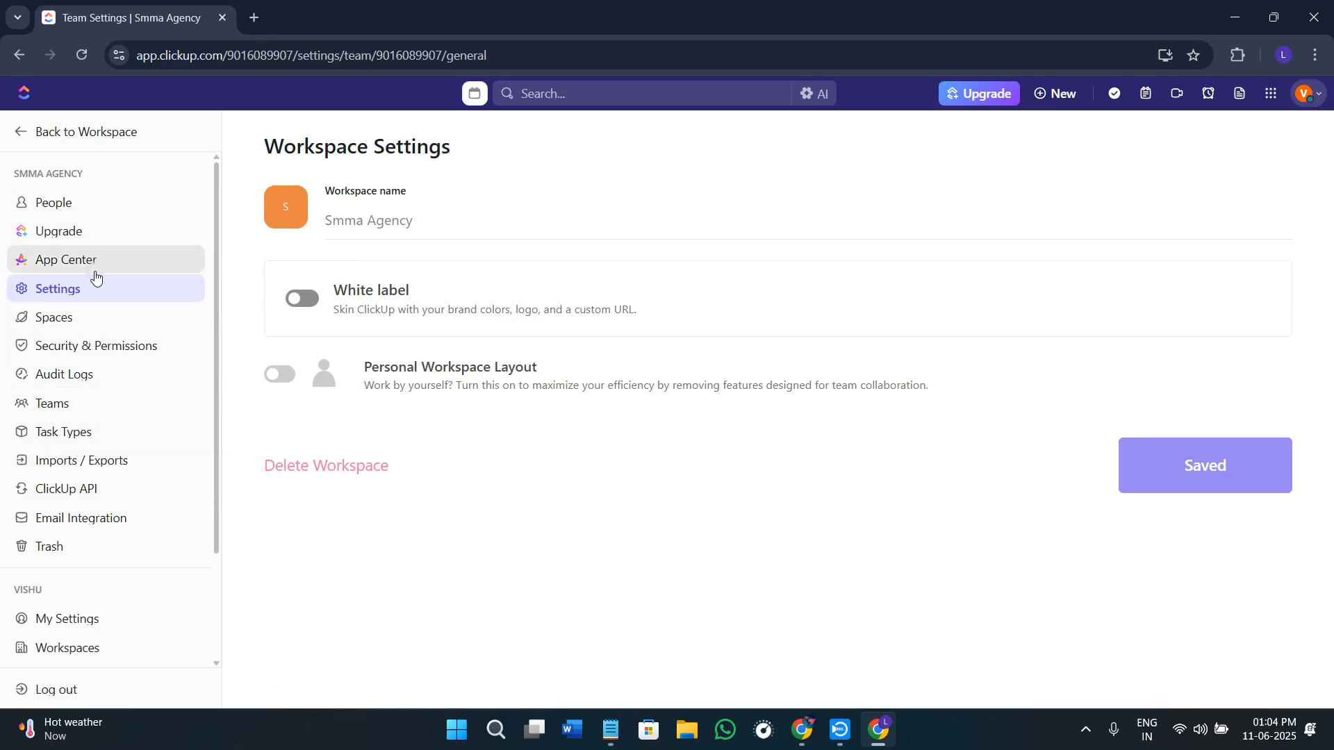
# Step: Find Sprints among all ClickApps in the App Center, enable it for the Hiring Freelancers and Agency Management Spaces, and close the App Center
pyautogui.click(94, 271)
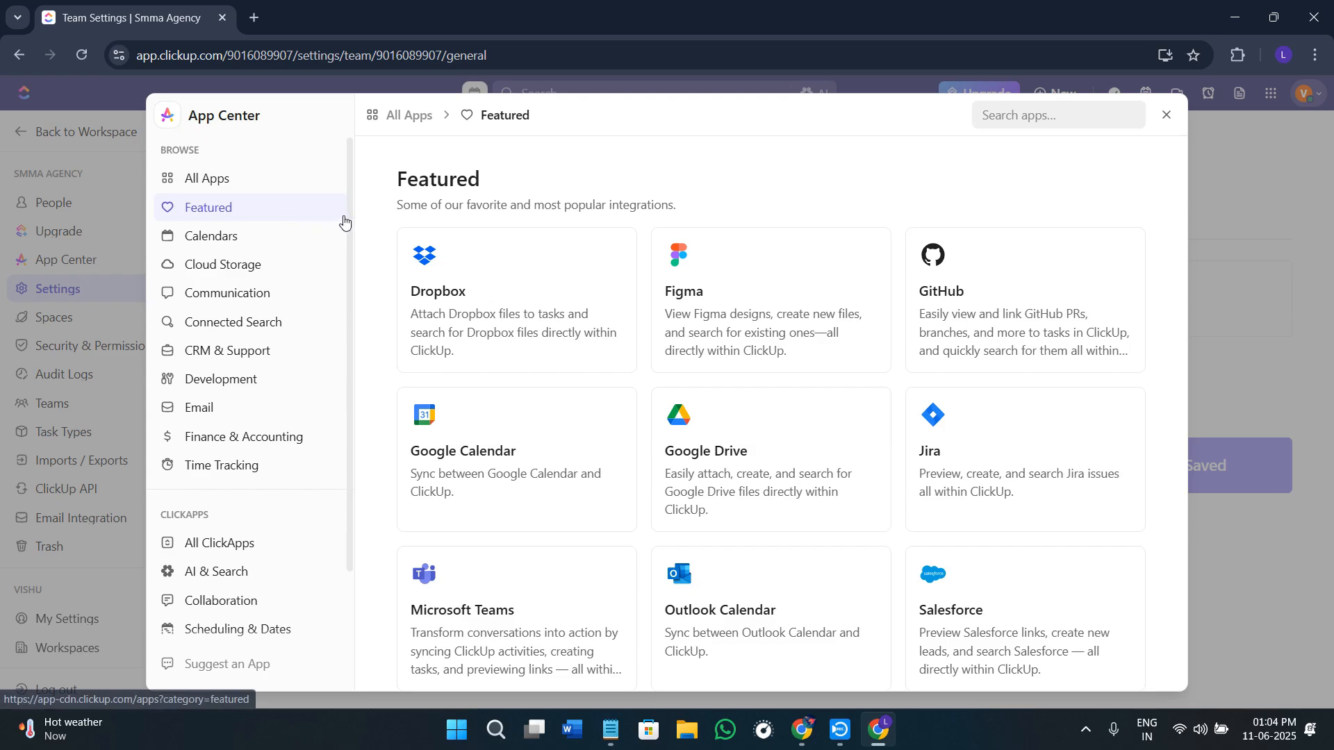
pyautogui.scroll(-2, 351, 223)
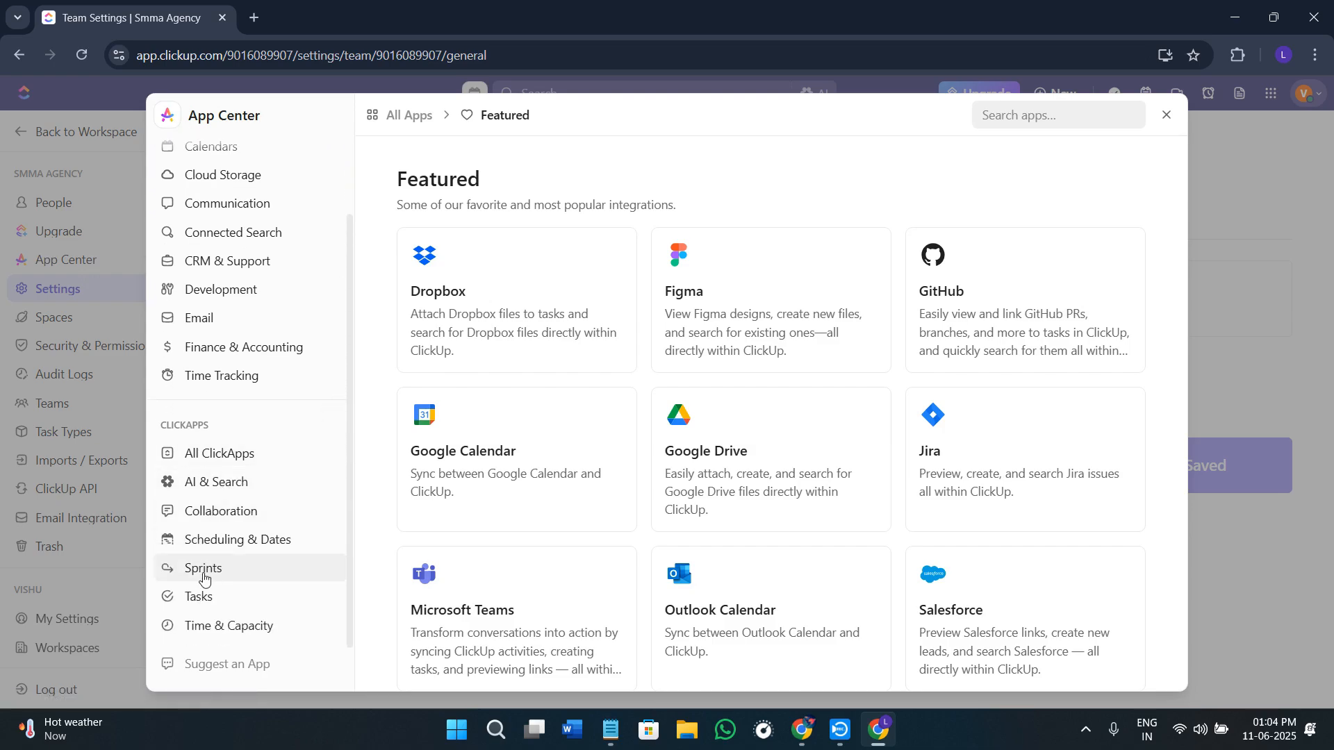
pyautogui.click(246, 462)
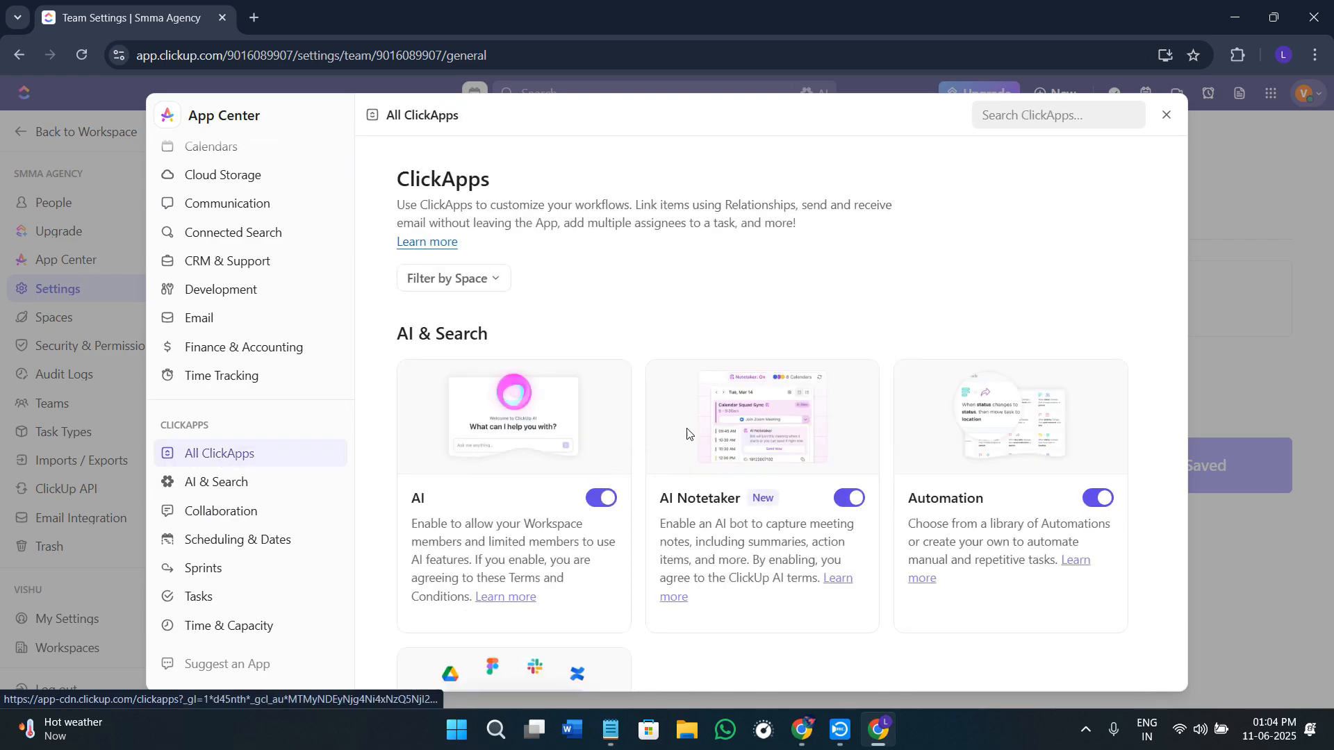
pyautogui.click(1016, 116)
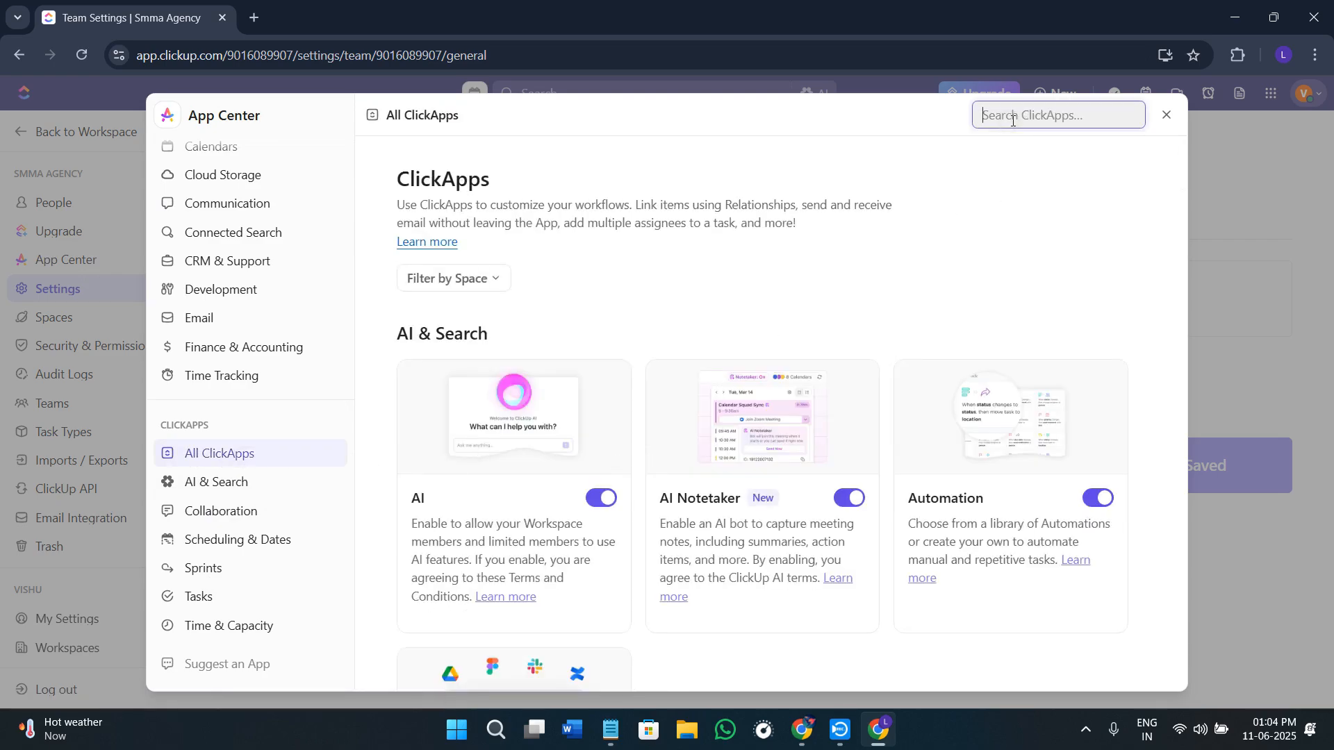
pyautogui.write('sprints')
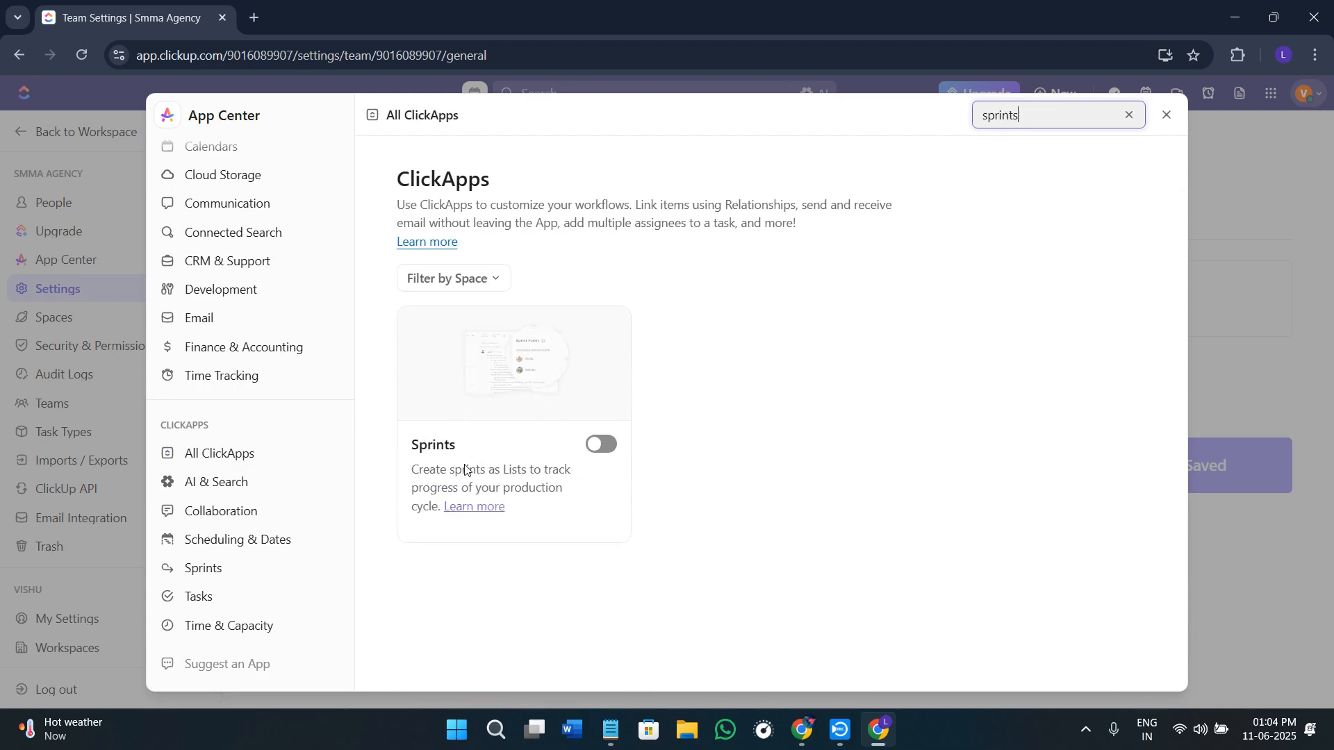
pyautogui.click(601, 445)
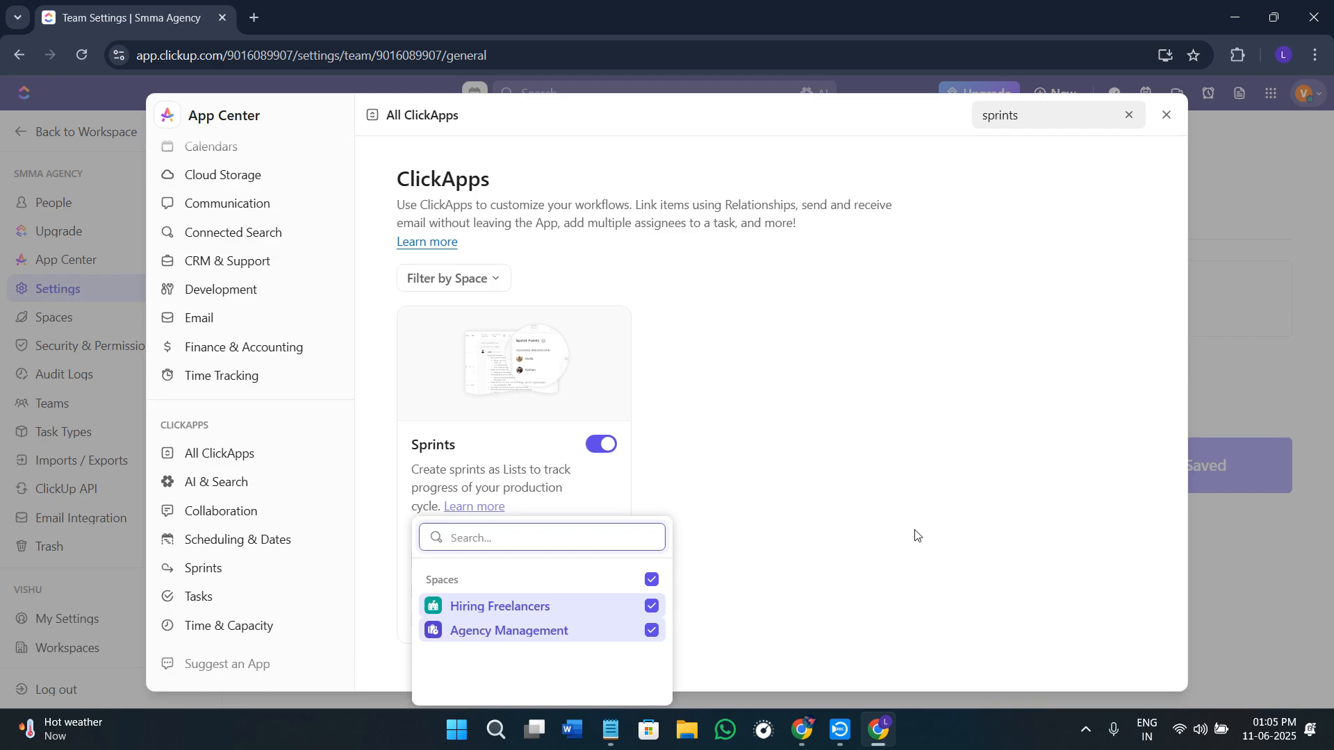
pyautogui.click(1165, 115)
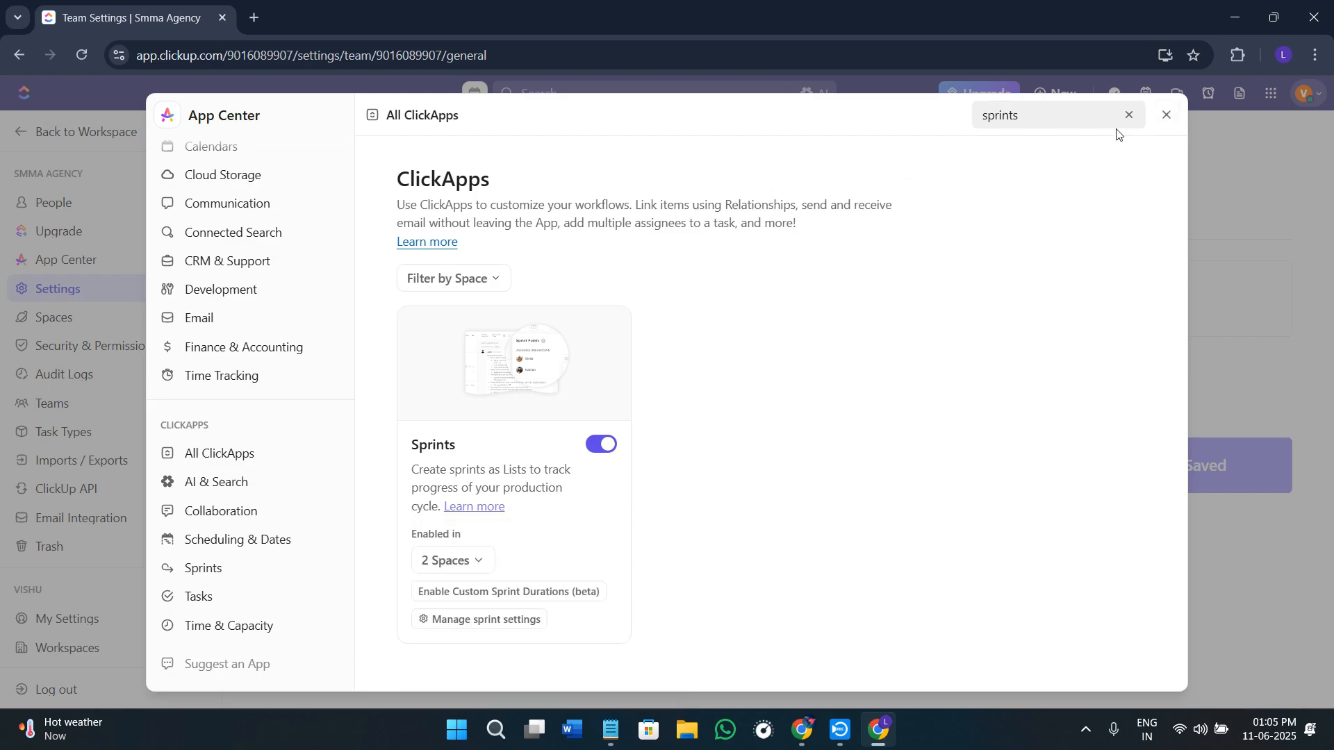
pyautogui.click(1166, 115)
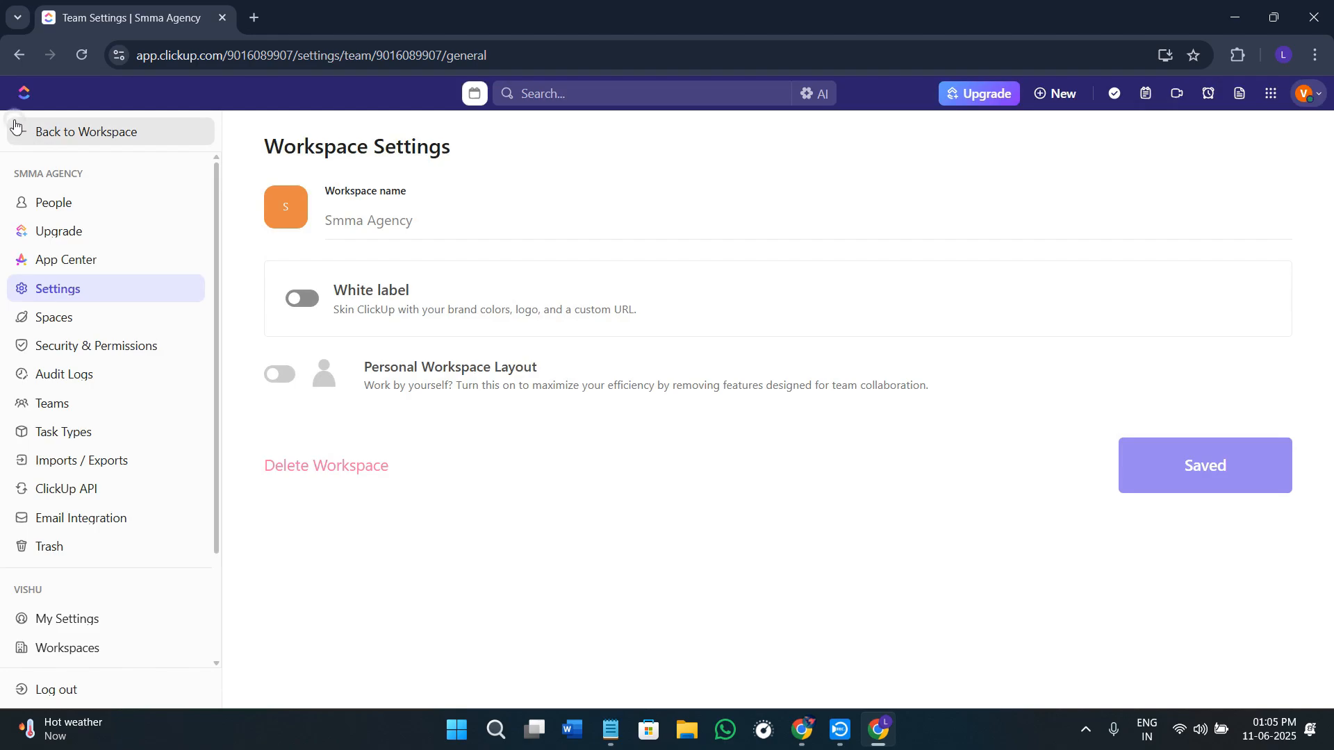
# Step: Return to the Hiring Freelancers list and look through its Calendar view, Mind Map view and options for adding views
pyautogui.click(15, 128)
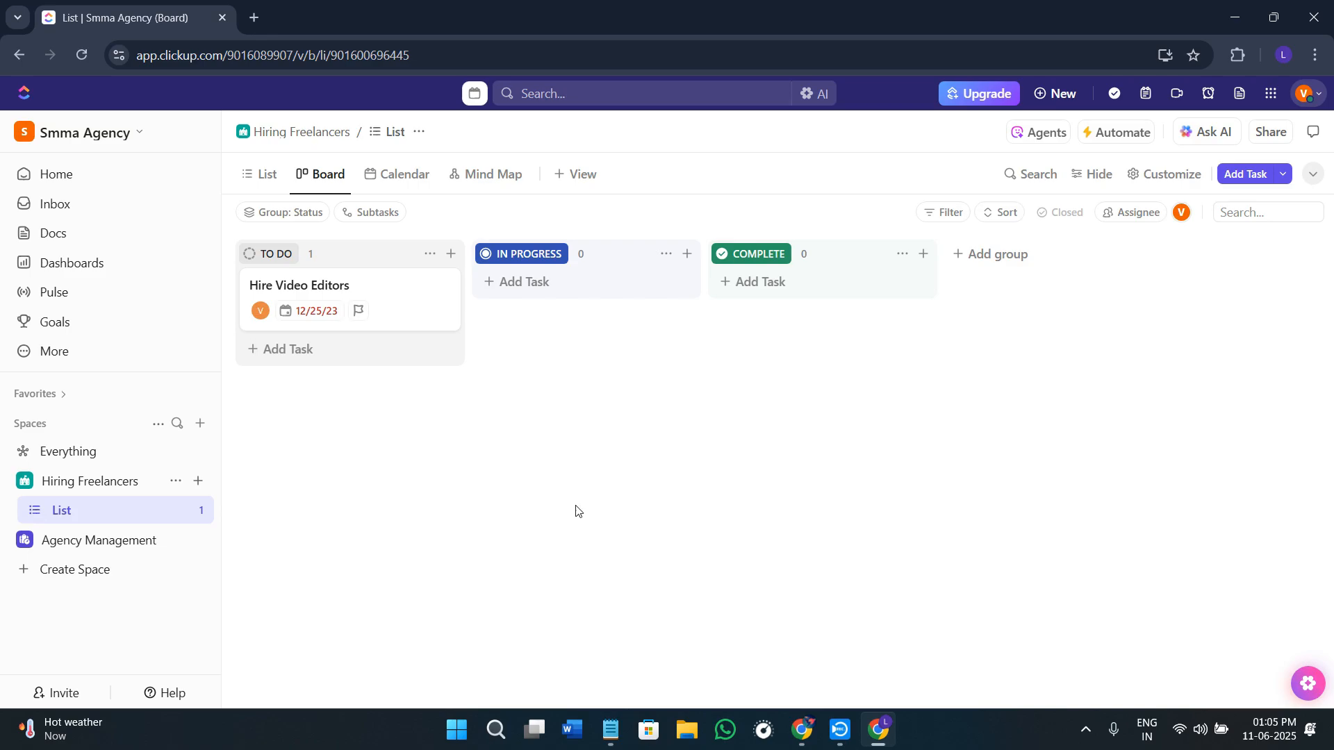
pyautogui.click(396, 184)
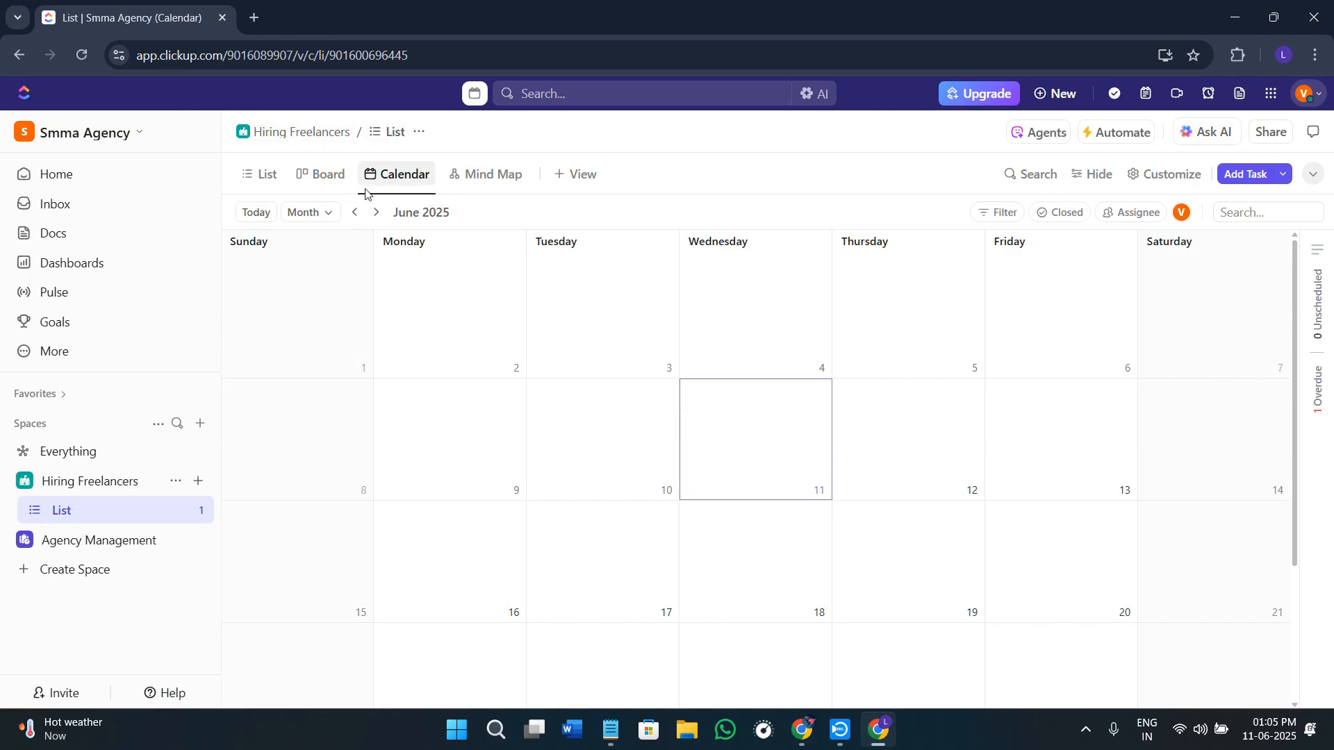
pyautogui.click(480, 184)
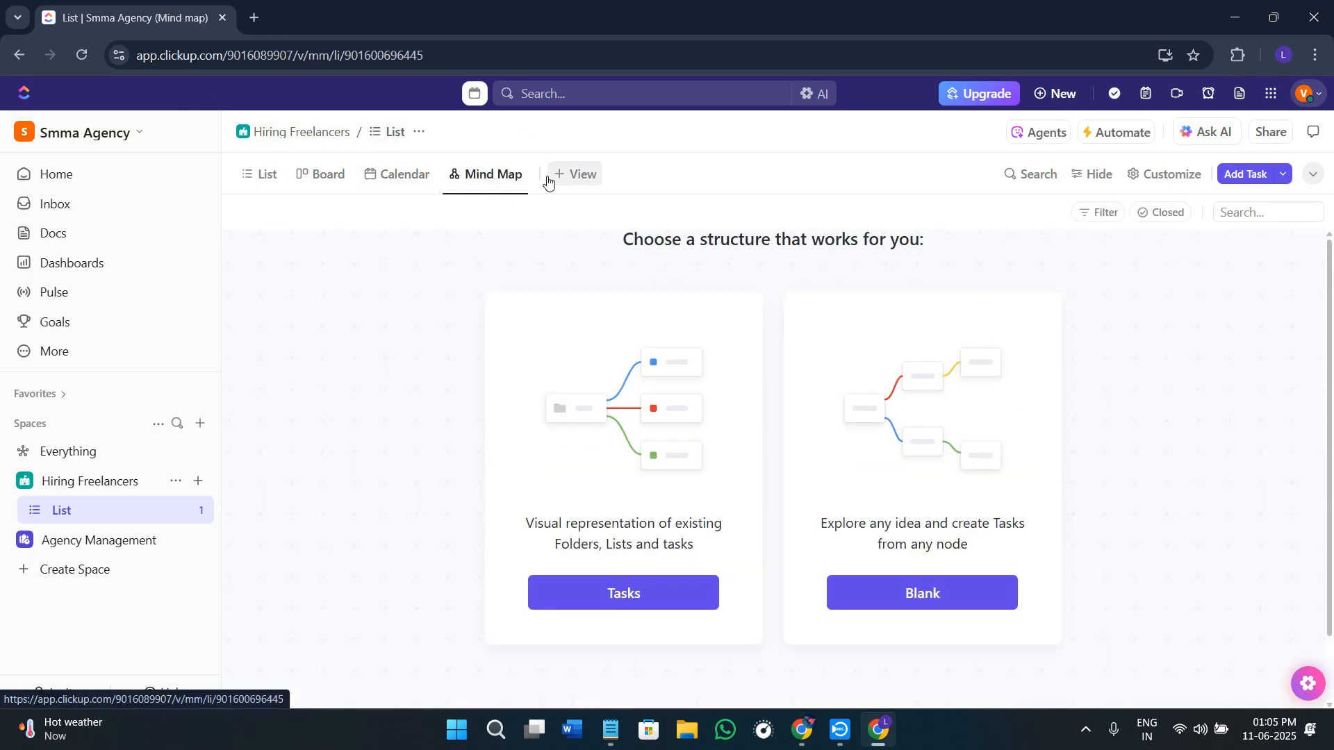
pyautogui.click(571, 175)
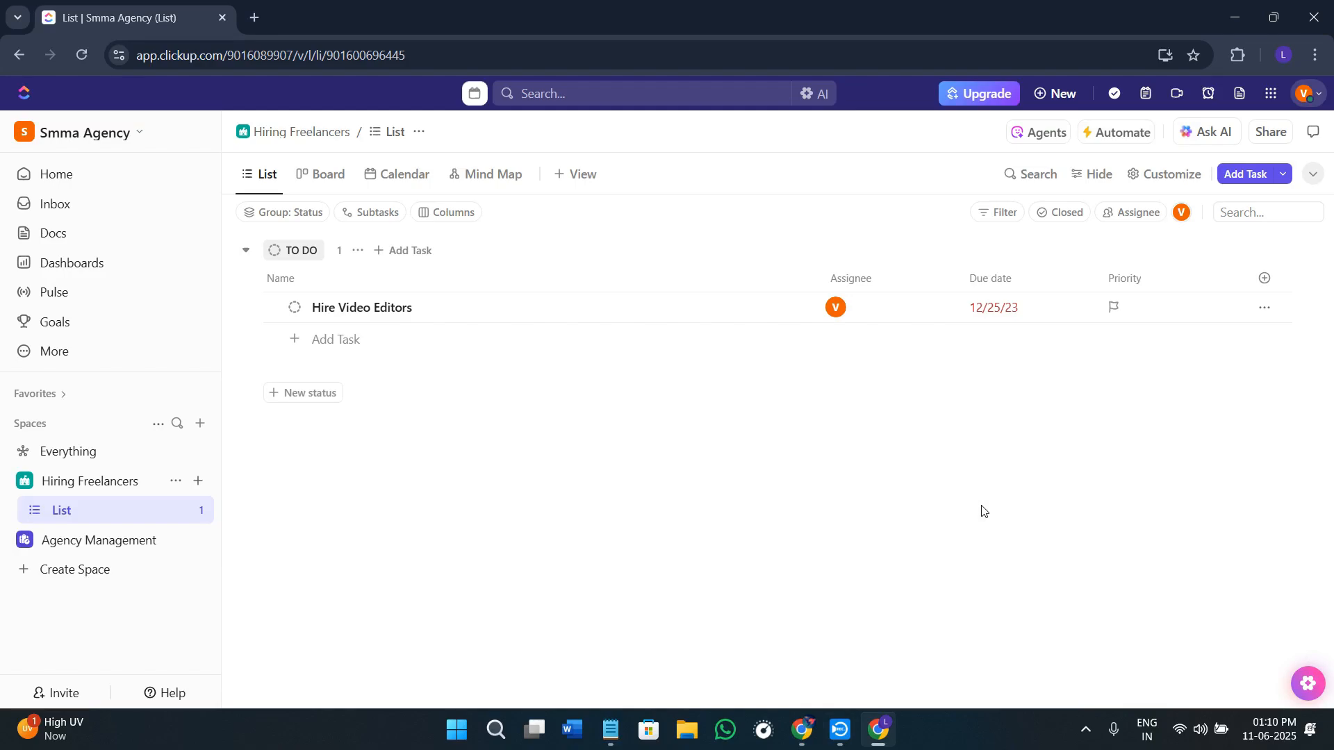
# Step: Bring up the full list of ClickApps in the App Center from the workspace settings
pyautogui.click(91, 134)
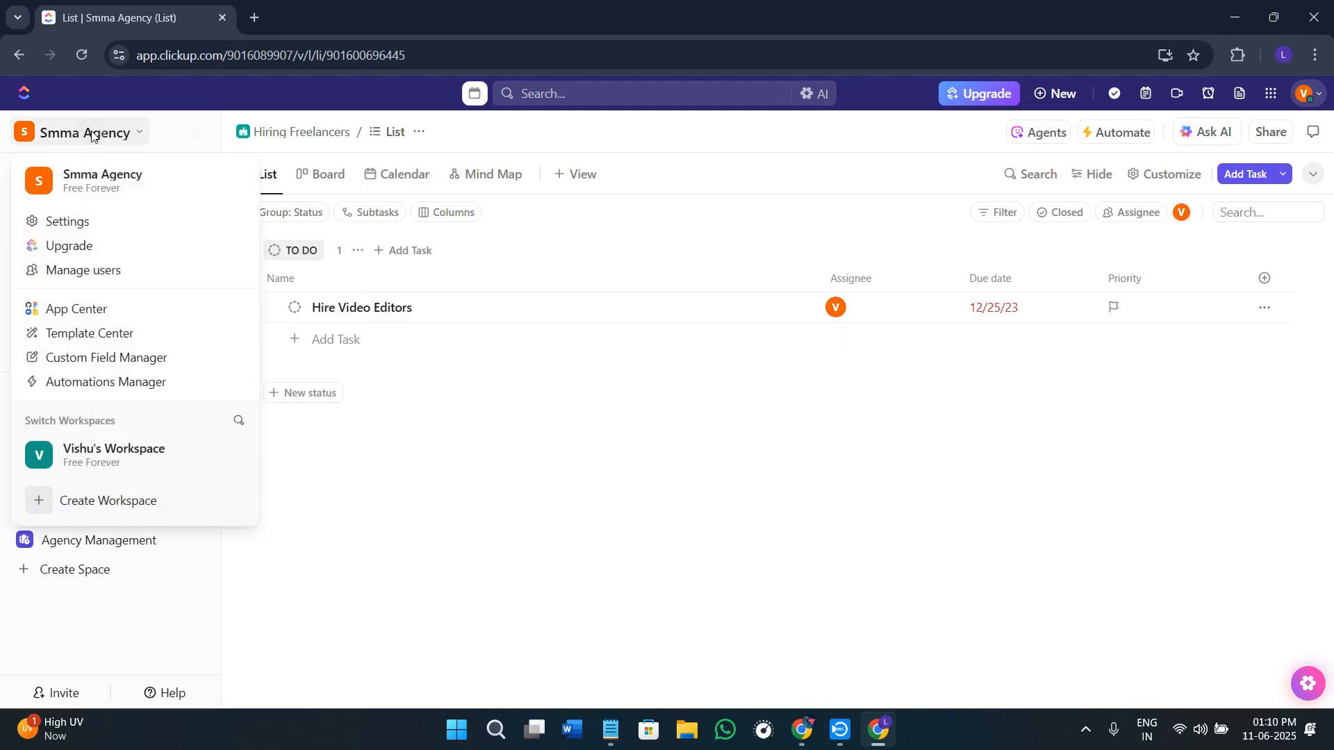
pyautogui.click(64, 224)
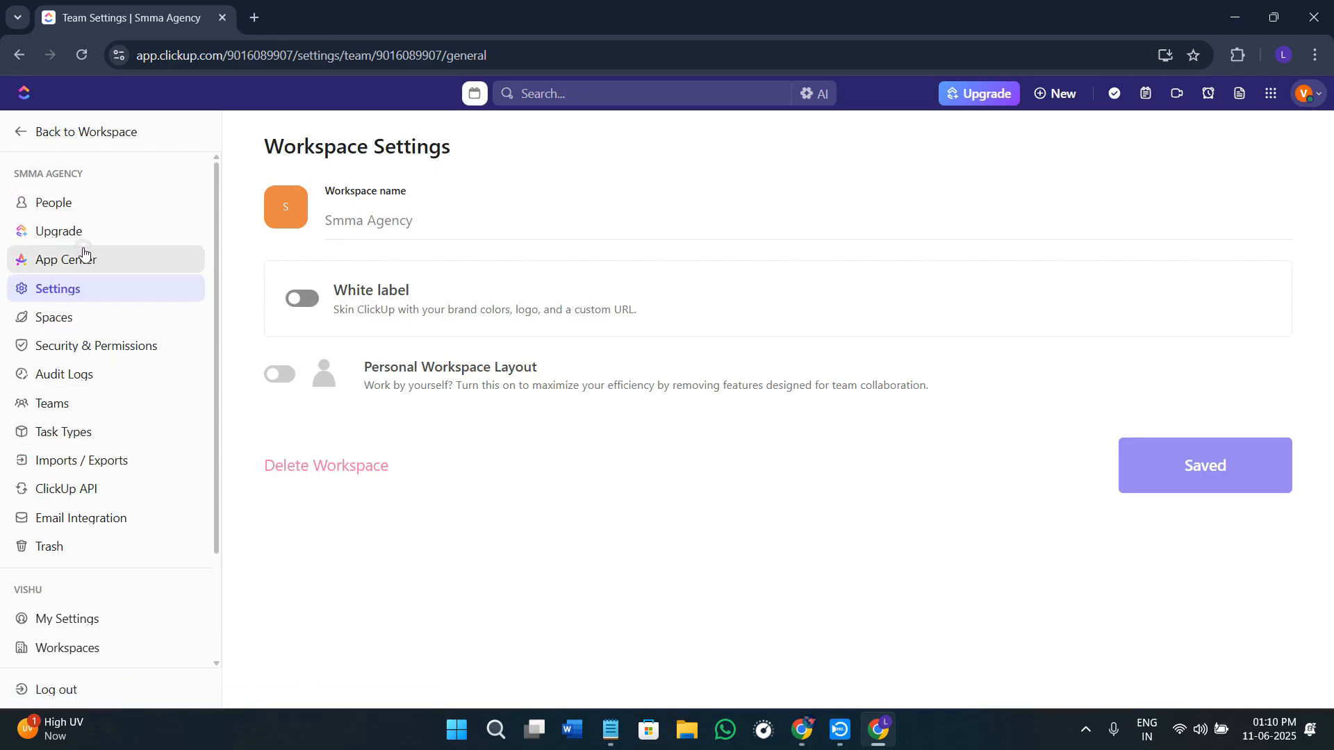
pyautogui.click(82, 251)
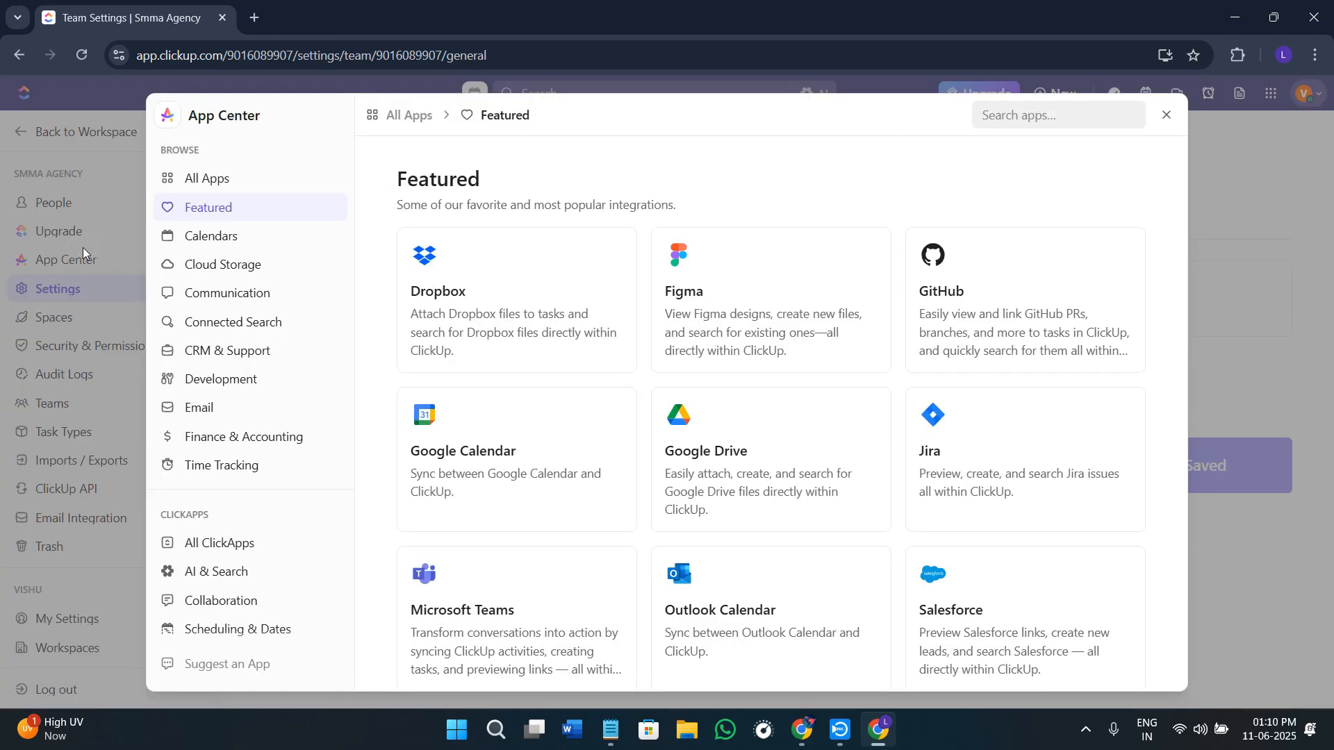
pyautogui.click(245, 544)
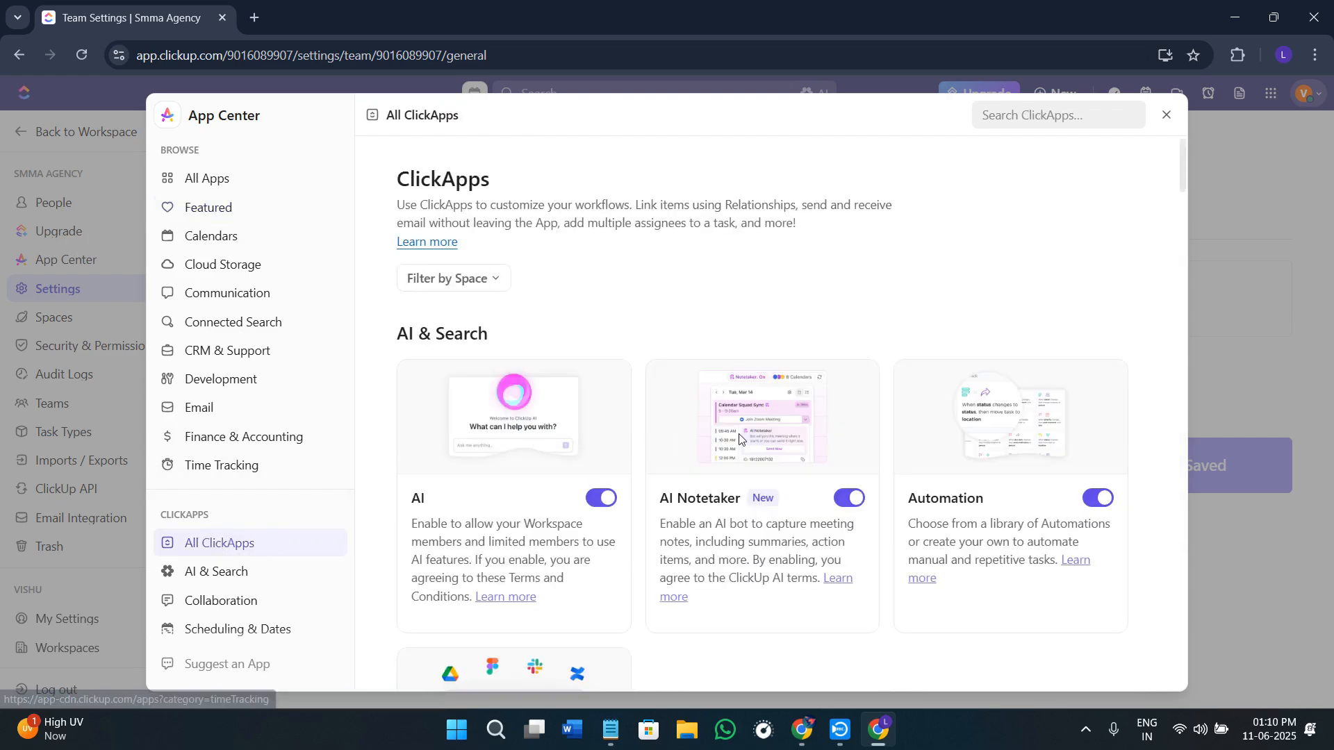
# Step: Search the ClickApps for "sprints" and open the default settings for sprint folders at the sprint name
pyautogui.click(1044, 111)
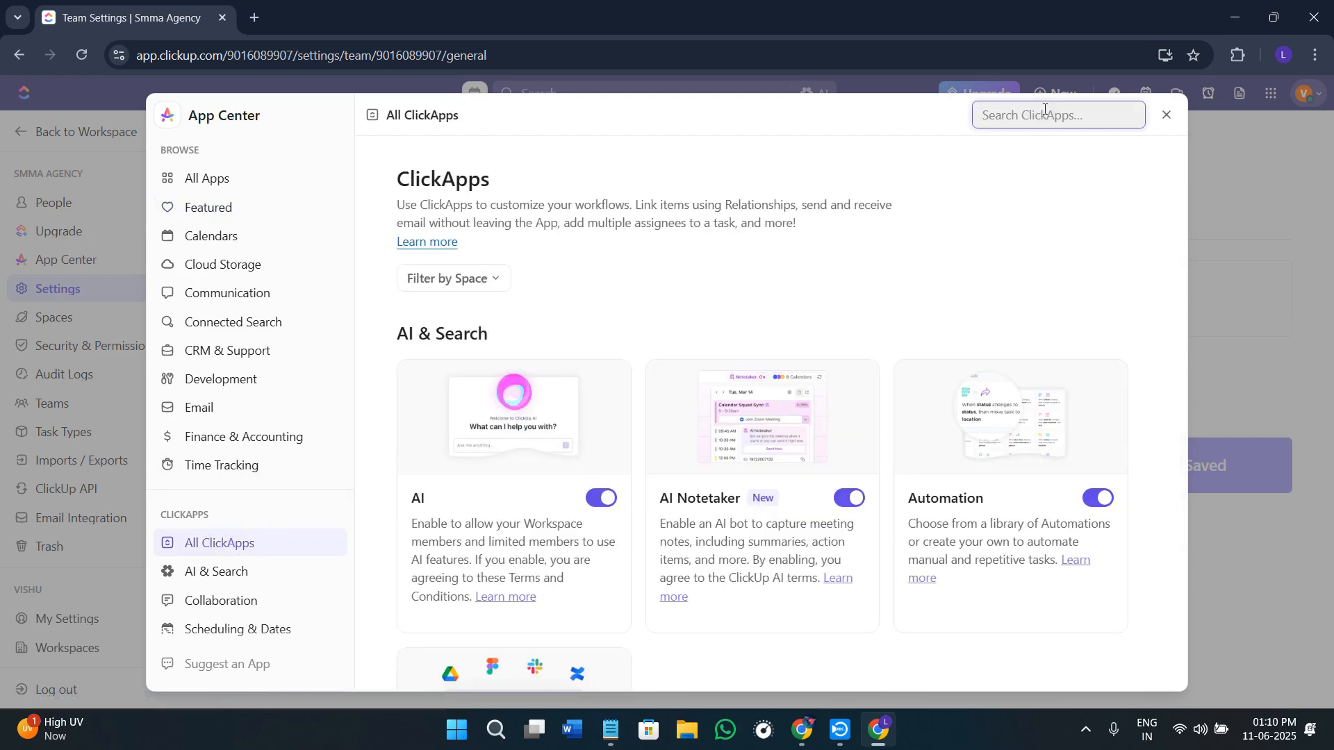
pyautogui.write('sprint')
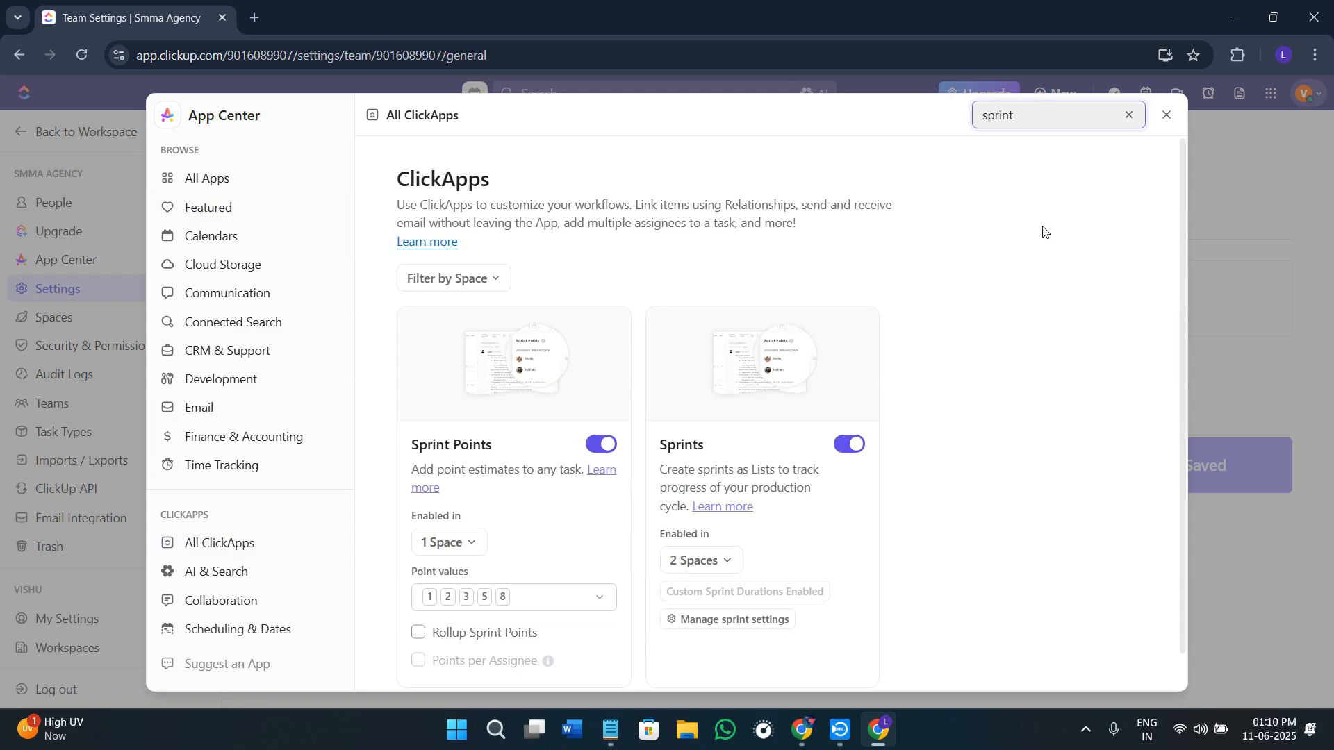
pyautogui.write('s')
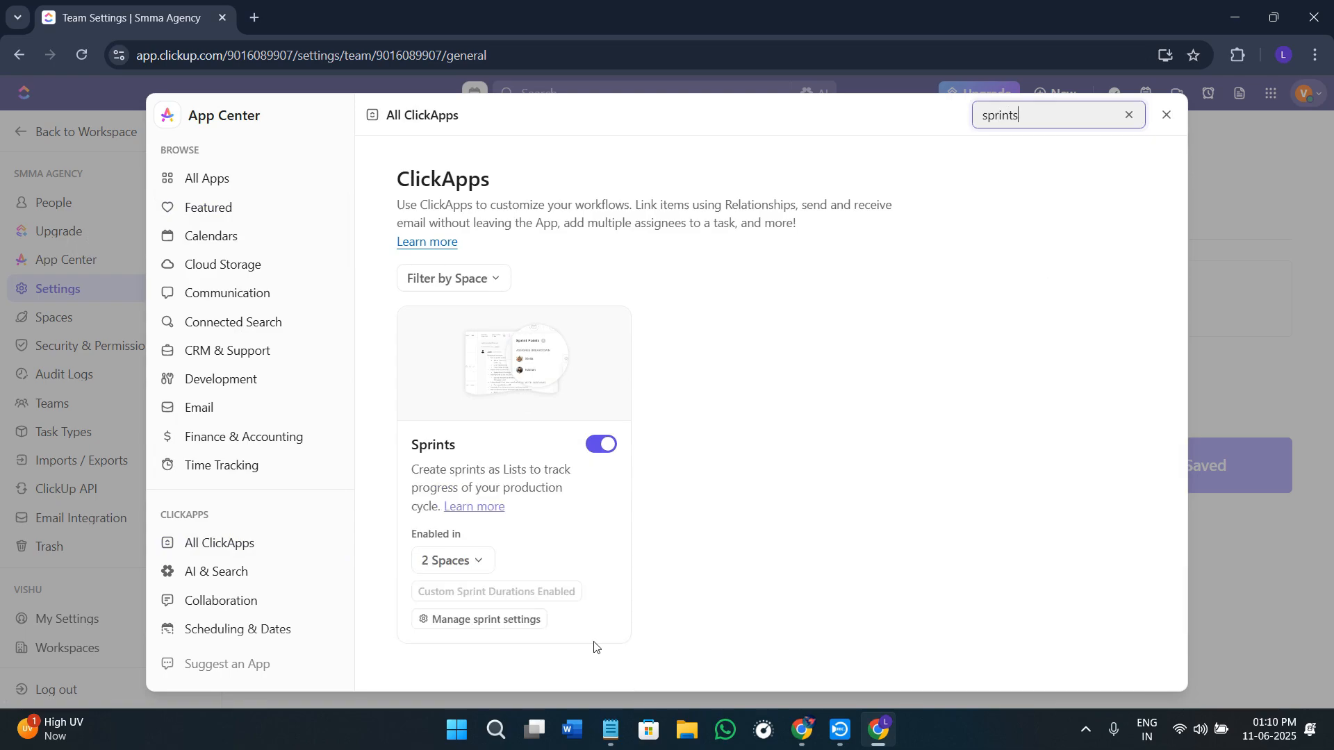
pyautogui.click(475, 619)
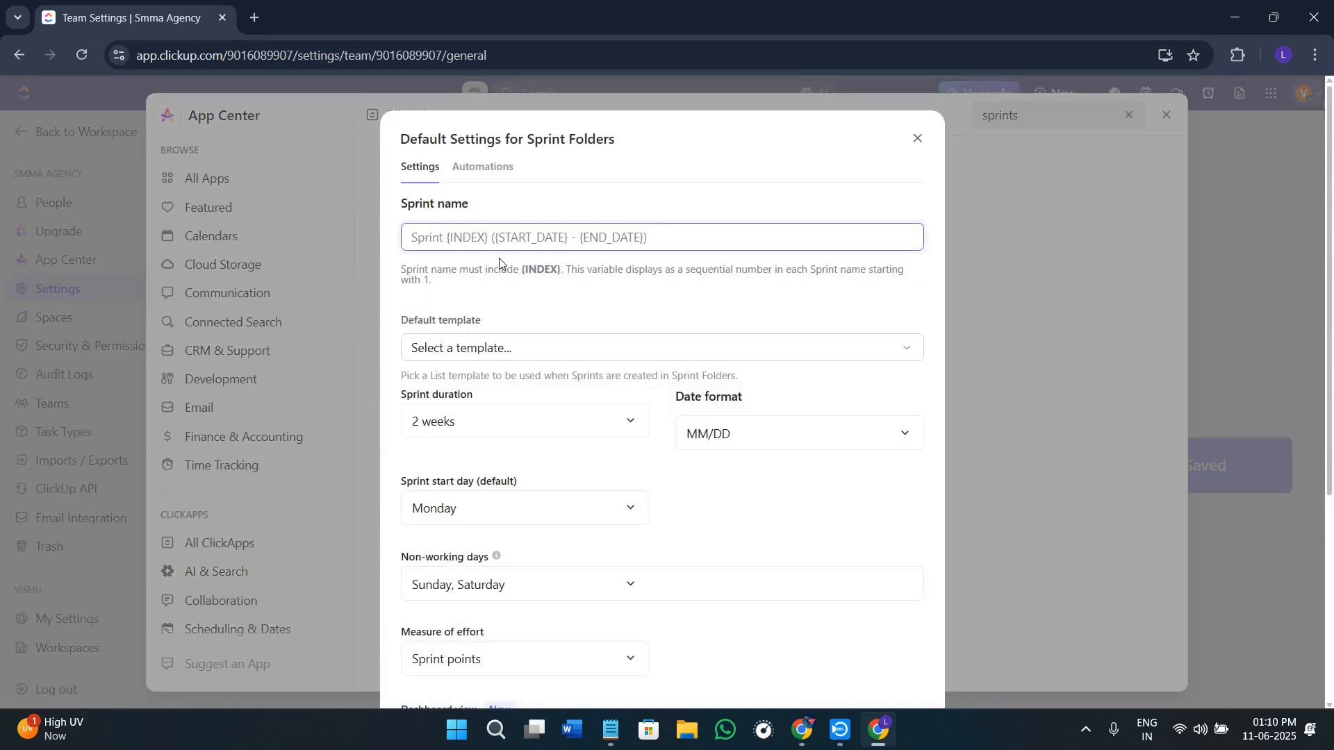
pyautogui.click(560, 237)
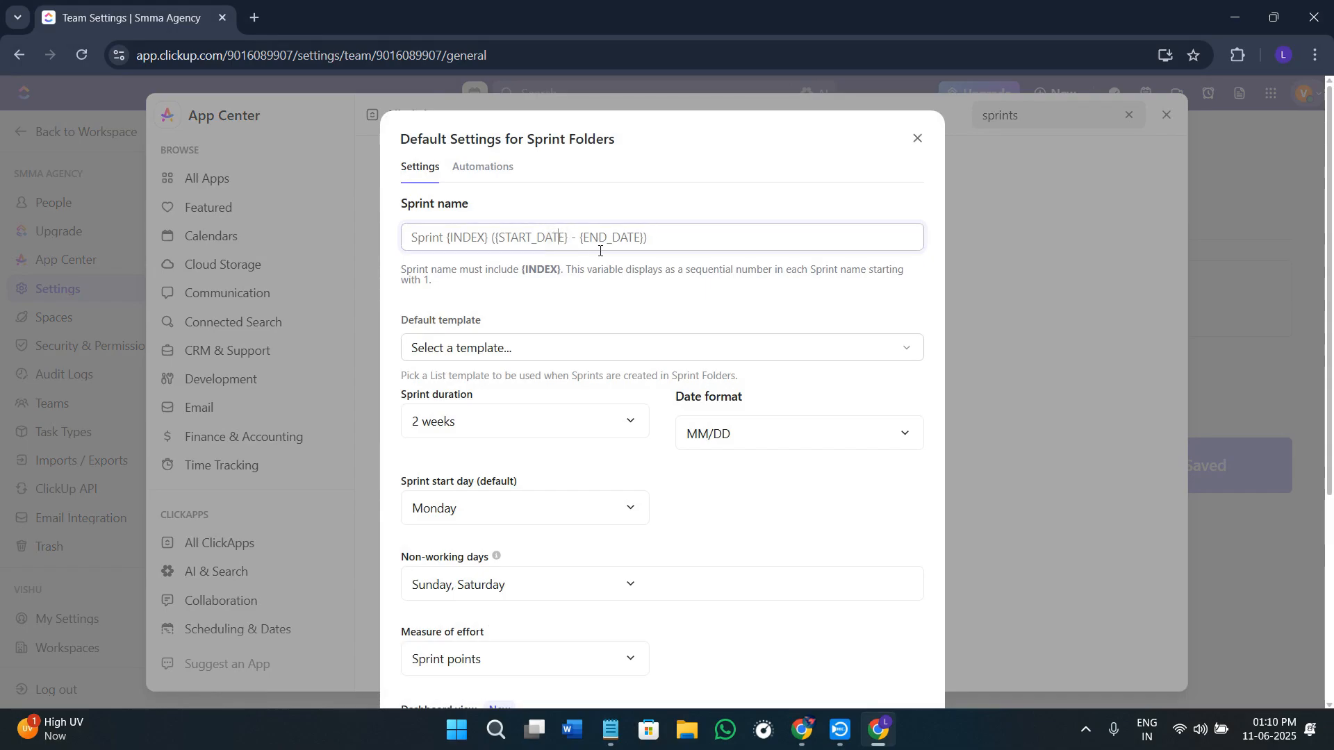
# Step: Try "Sprint 1" as the default sprint name and reopen the sprint folder settings without saving it
pyautogui.write('Sprint')
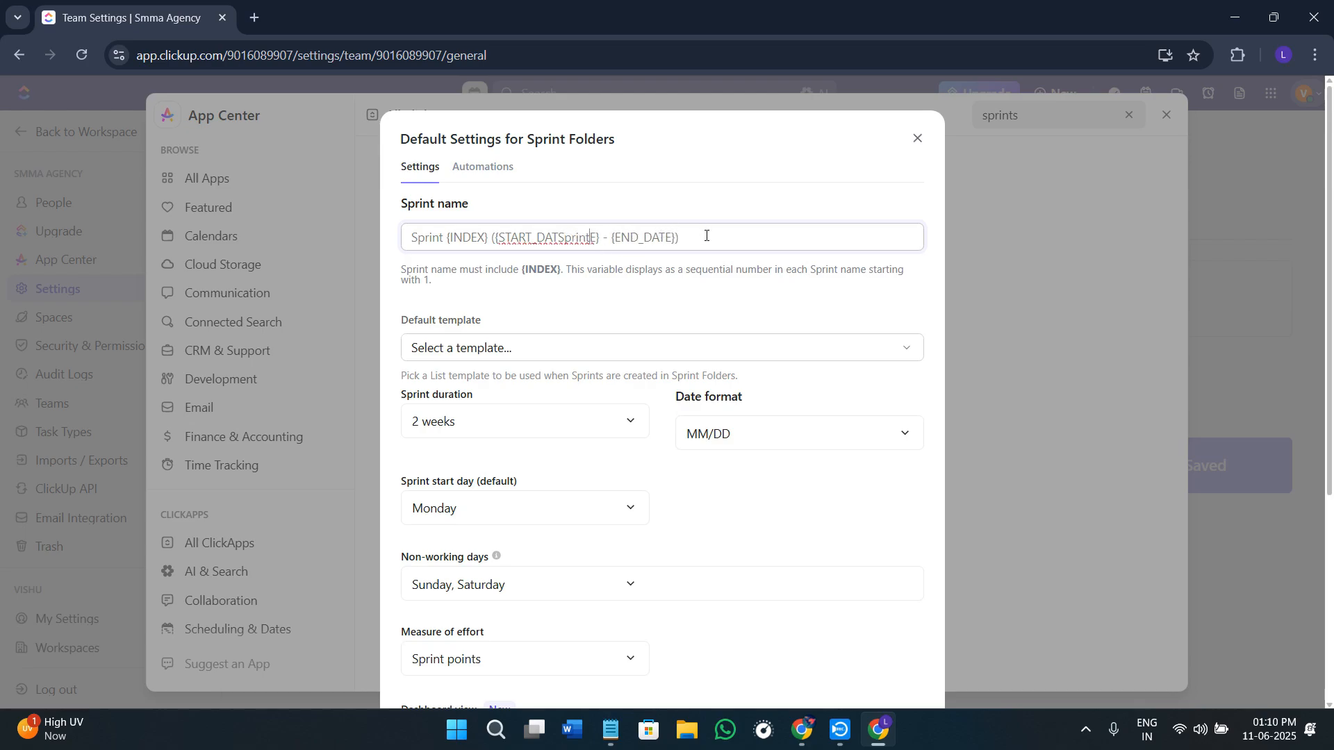
pyautogui.hotkey('ctrl', 'a')
pyautogui.write('Sprint')
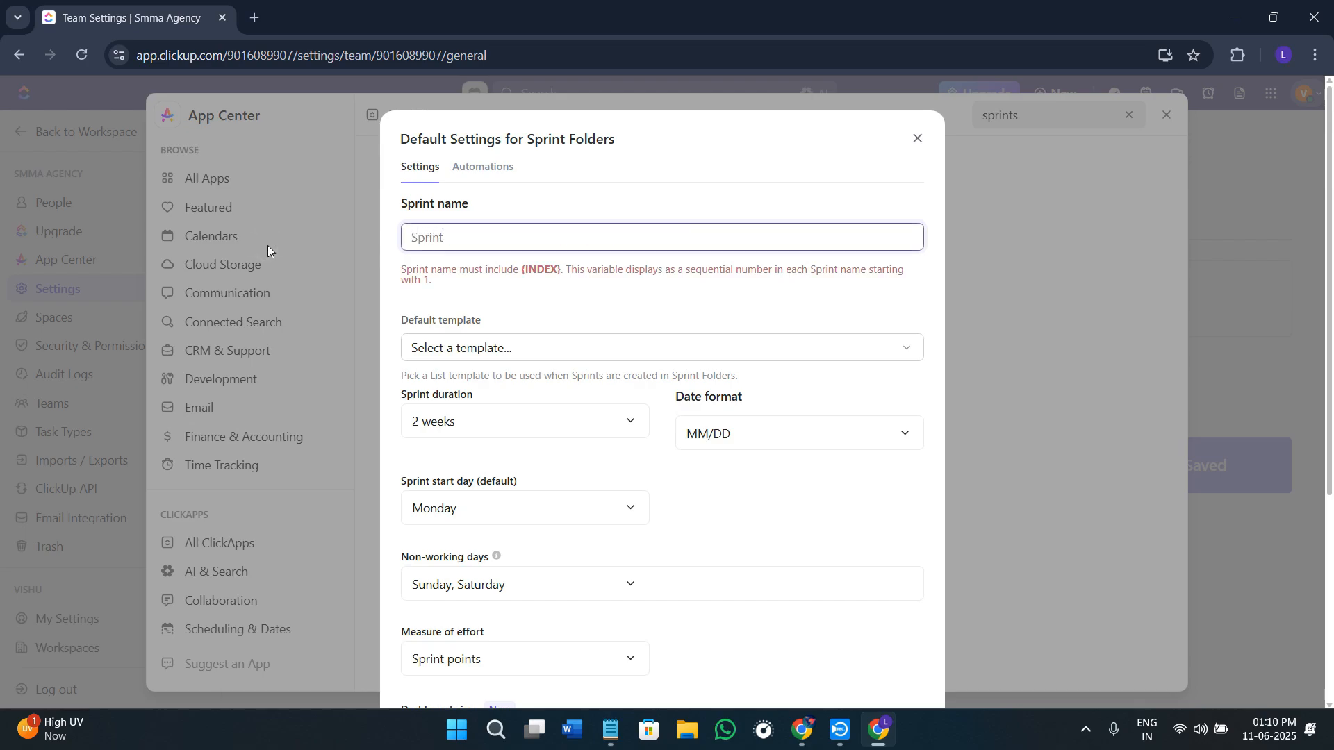
pyautogui.write(' 1')
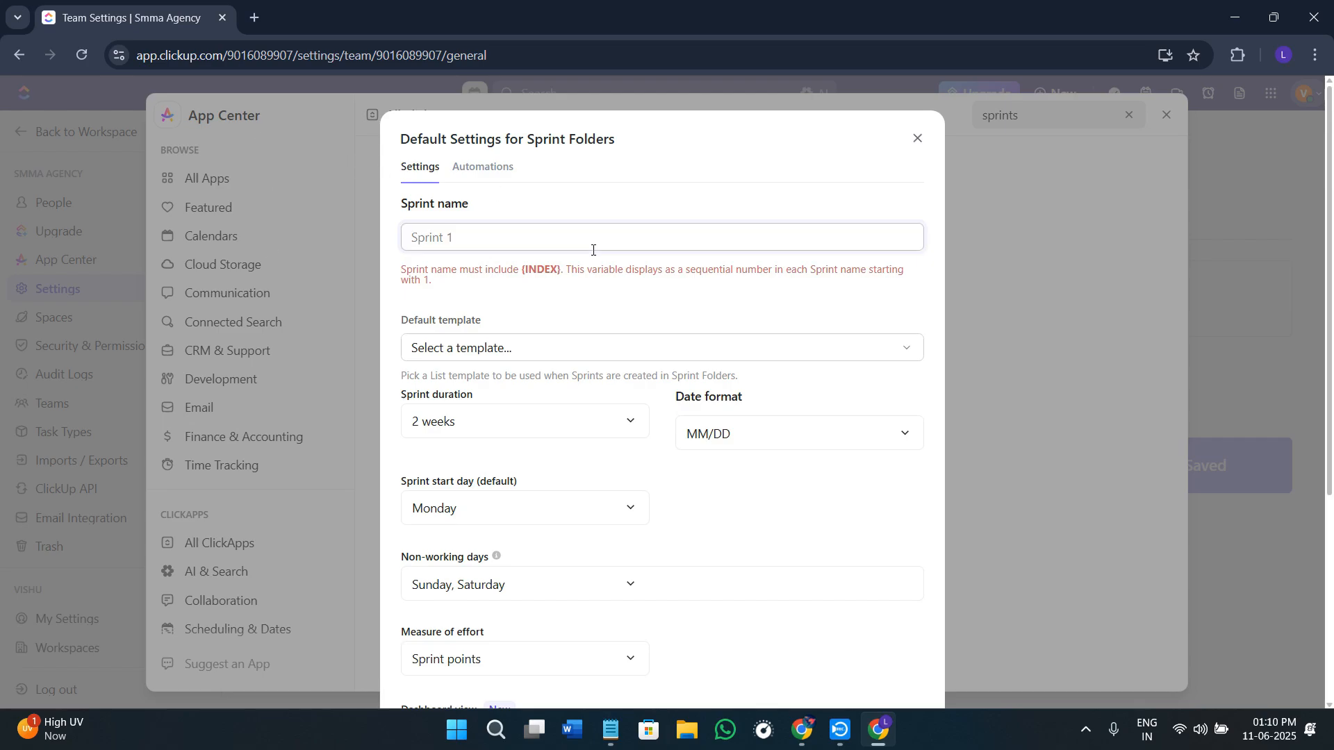
pyautogui.click(806, 288)
pyautogui.click(1028, 284)
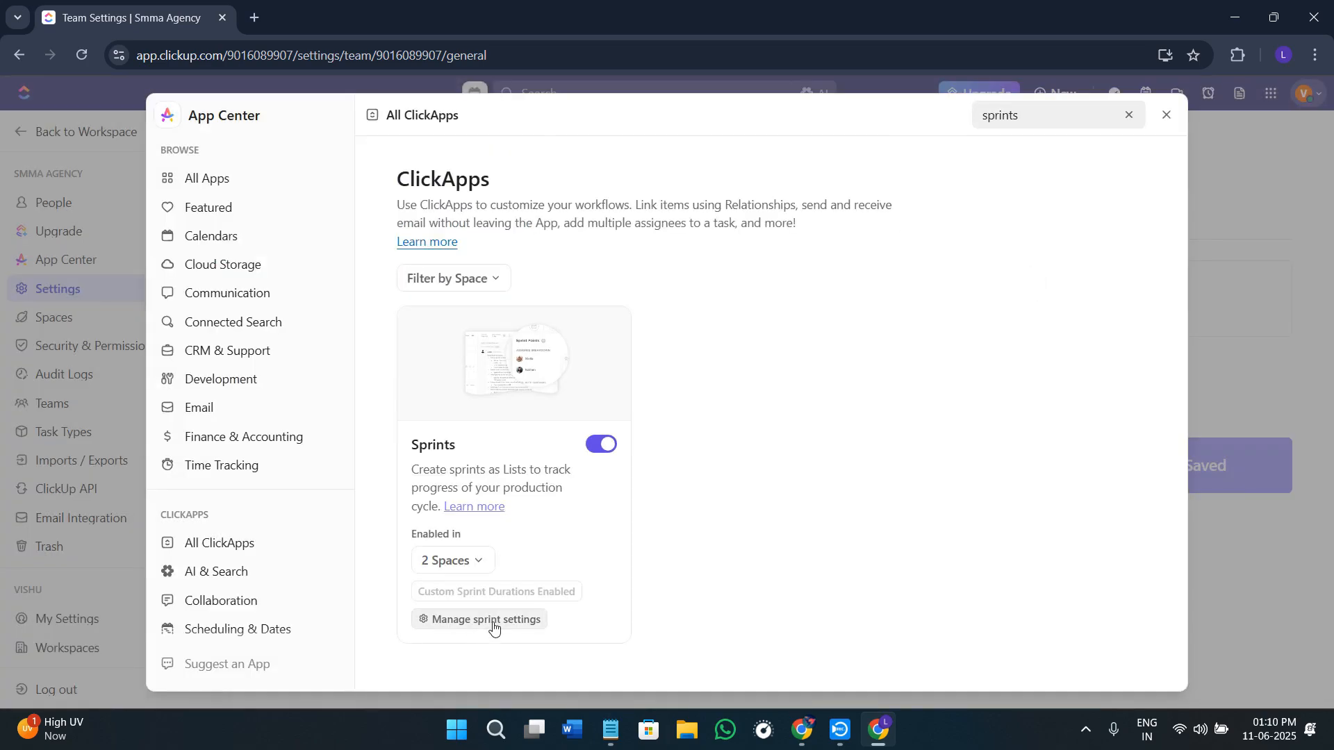
pyautogui.click(490, 622)
pyautogui.moveTo(658, 245); pyautogui.dragTo(310, 239)
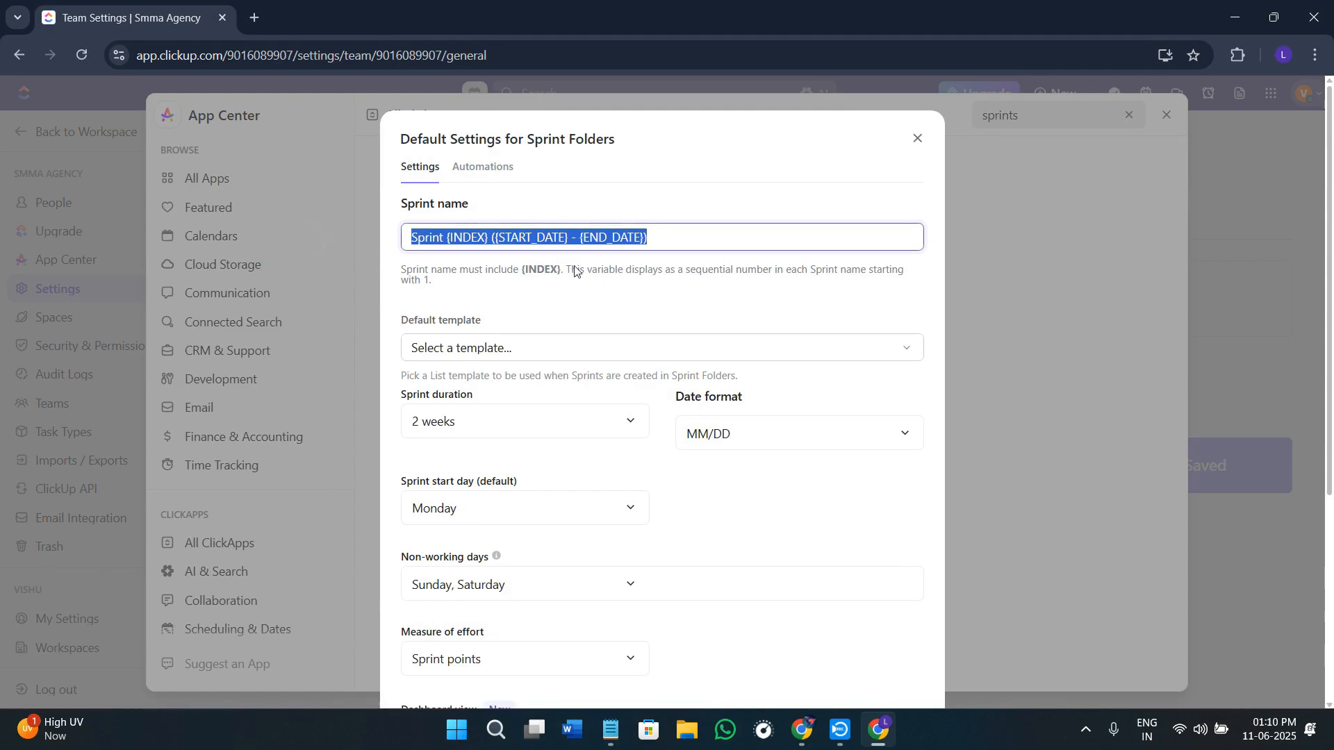
# Step: Set the default template for sprint folders to the 90 Day Instagram Success Checklist list template
pyautogui.click(539, 357)
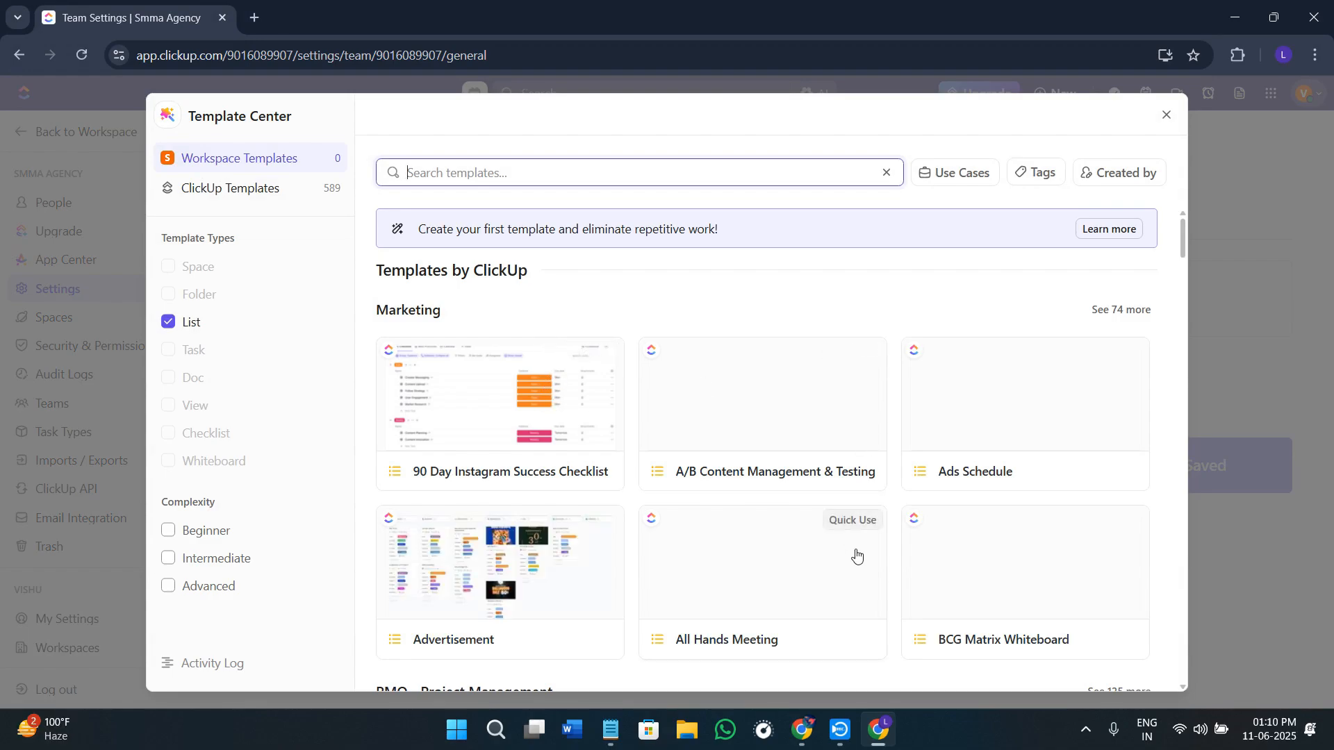
pyautogui.scroll(-2, 857, 560)
pyautogui.scroll(2, 857, 565)
pyautogui.click(506, 436)
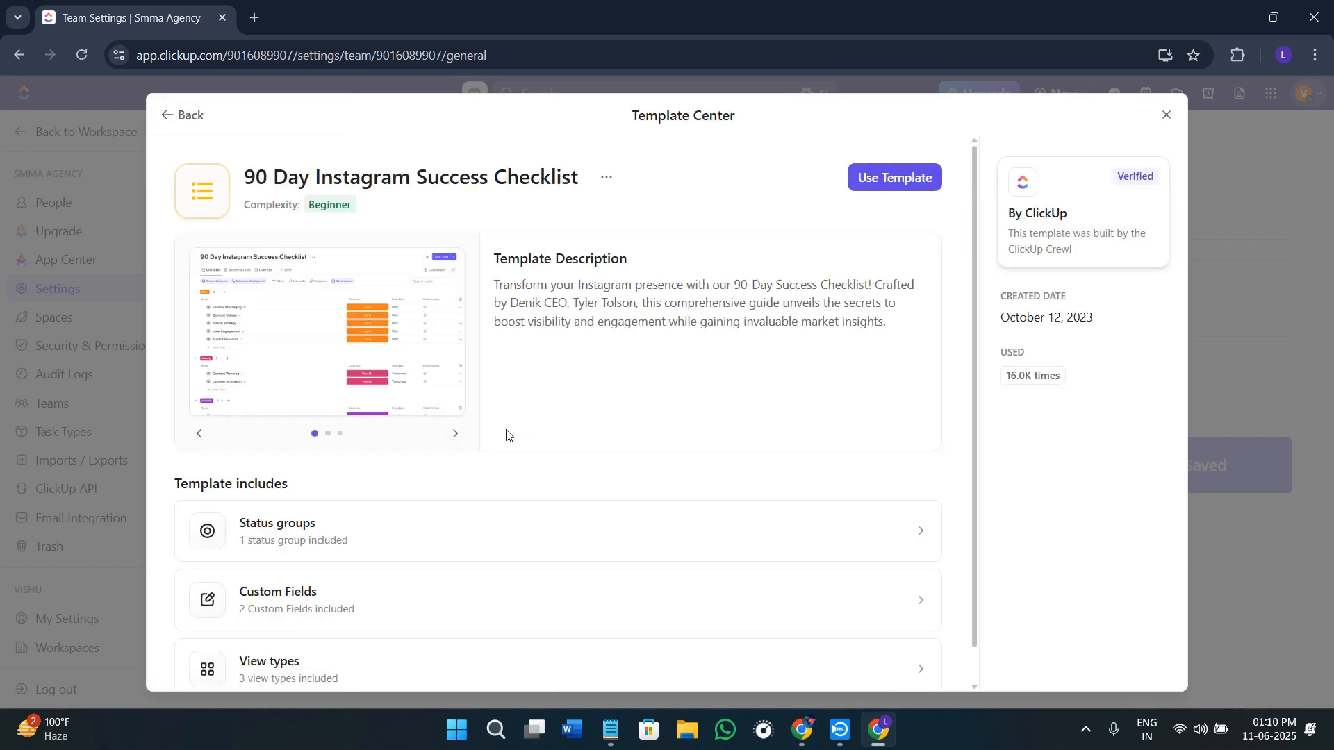
pyautogui.click(900, 179)
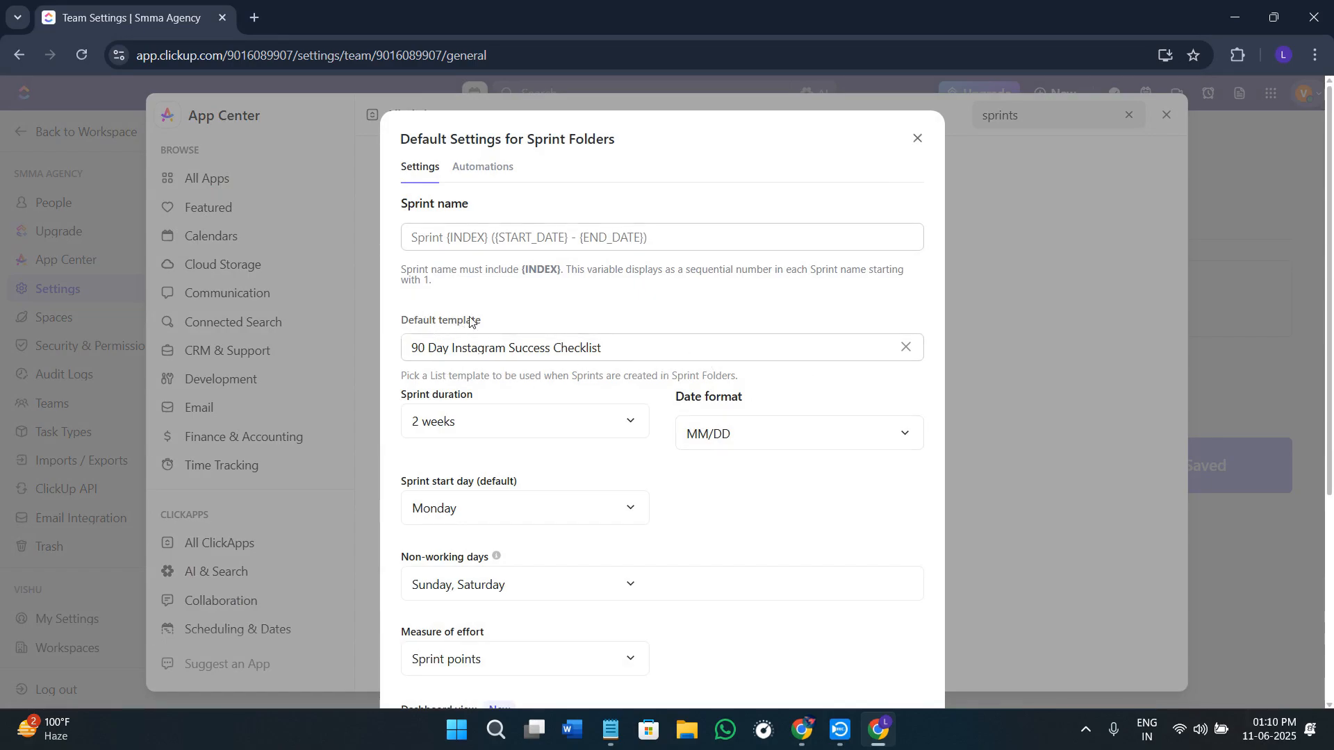
# Step: Examine the sprint duration and date format options, the sprint automations and the remaining default settings down to the forecast options
pyautogui.click(501, 436)
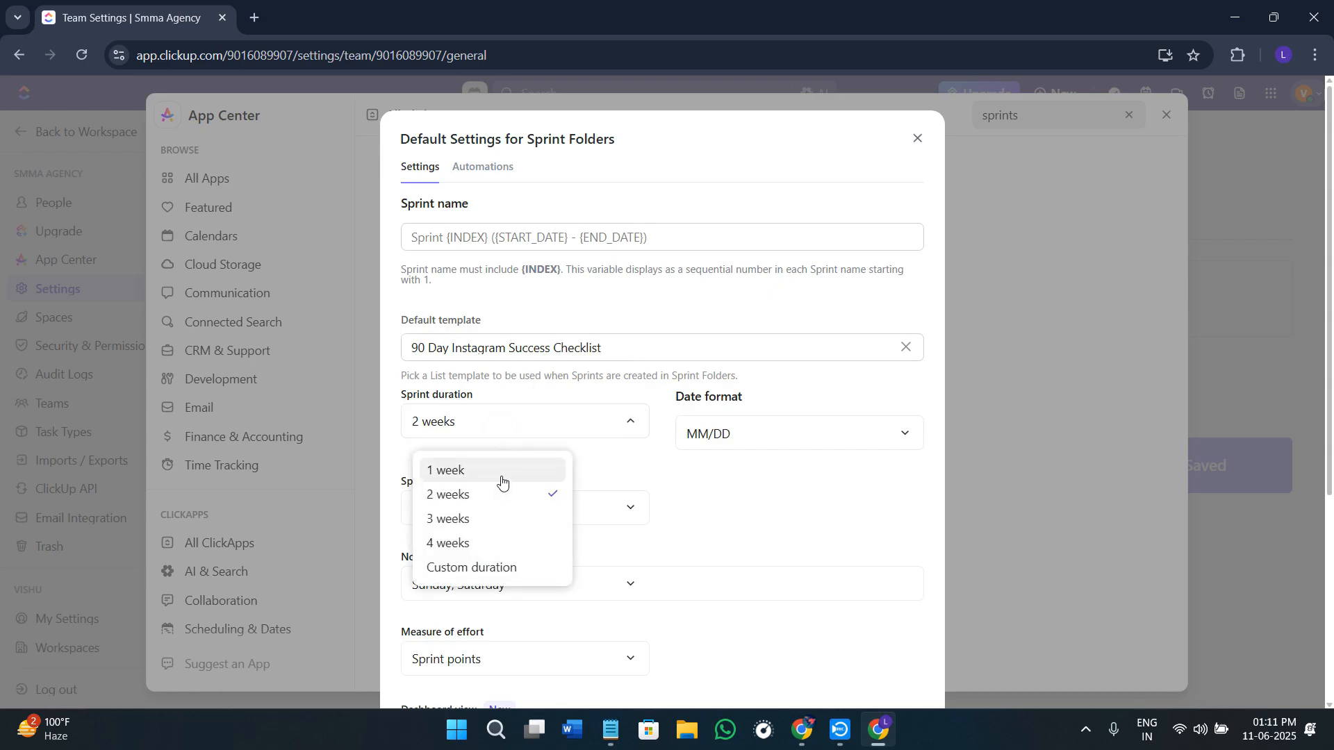
pyautogui.click(762, 441)
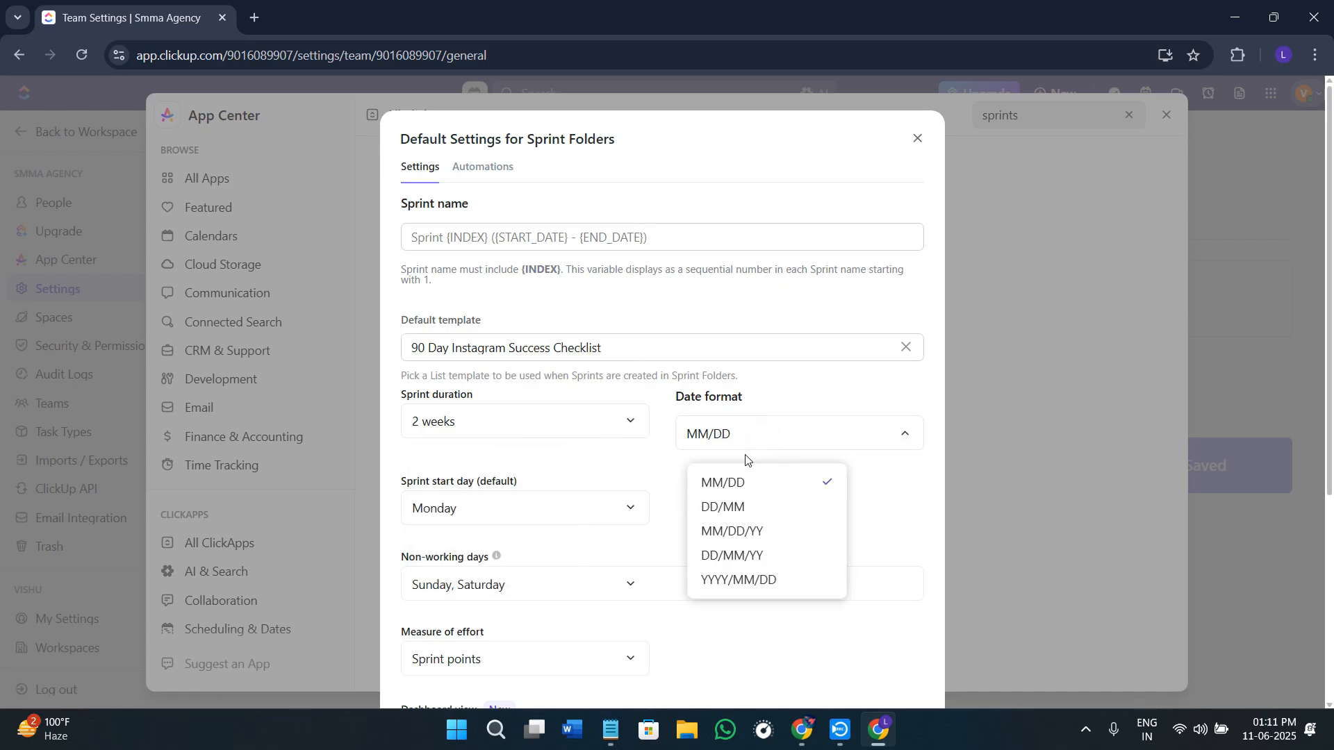
pyautogui.click(873, 494)
pyautogui.scroll(-2, 575, 500)
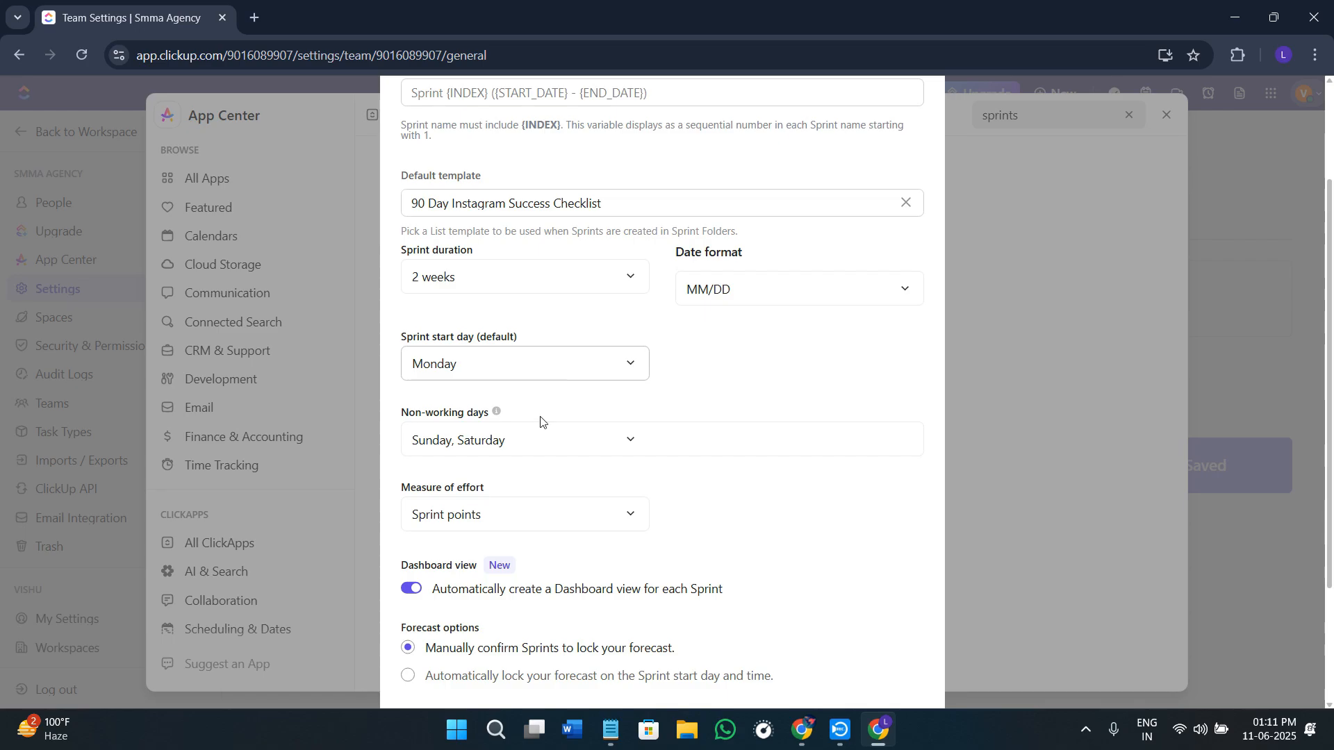
pyautogui.scroll(3, 586, 438)
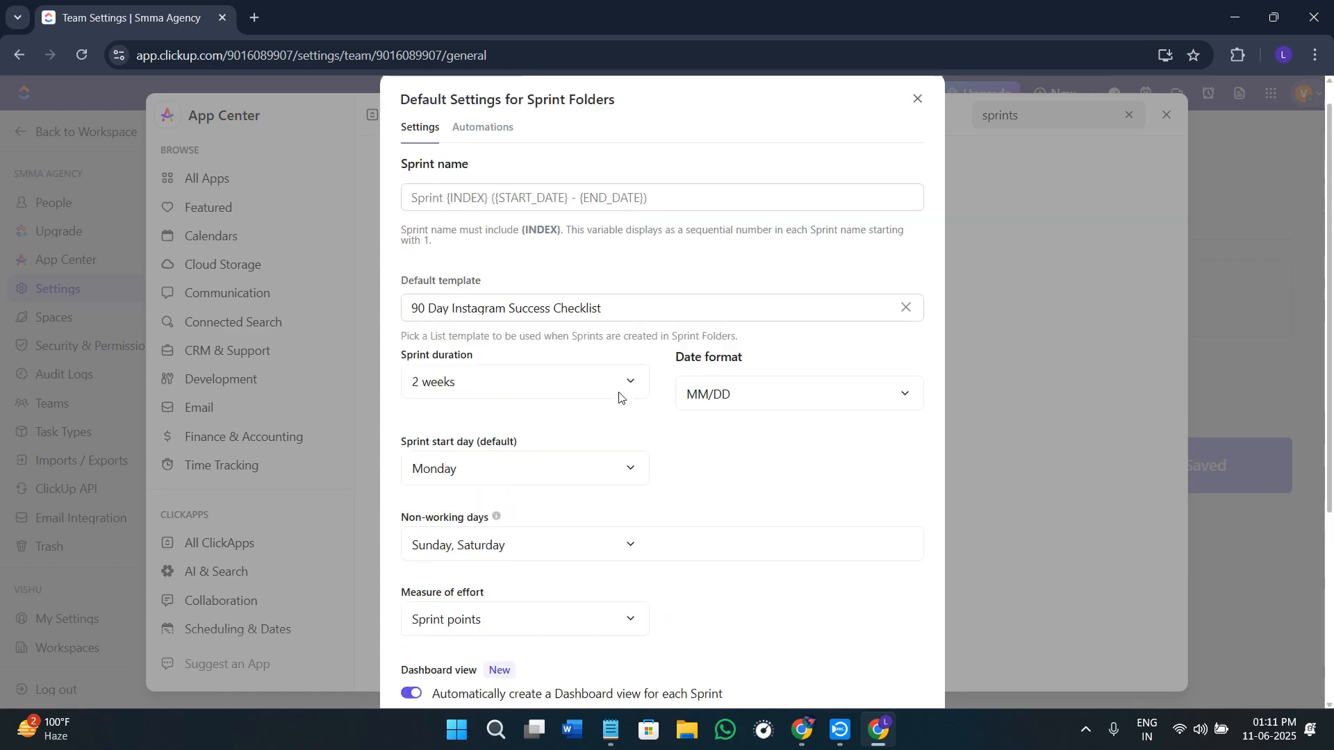
pyautogui.scroll(-3, 619, 396)
pyautogui.scroll(3, 611, 445)
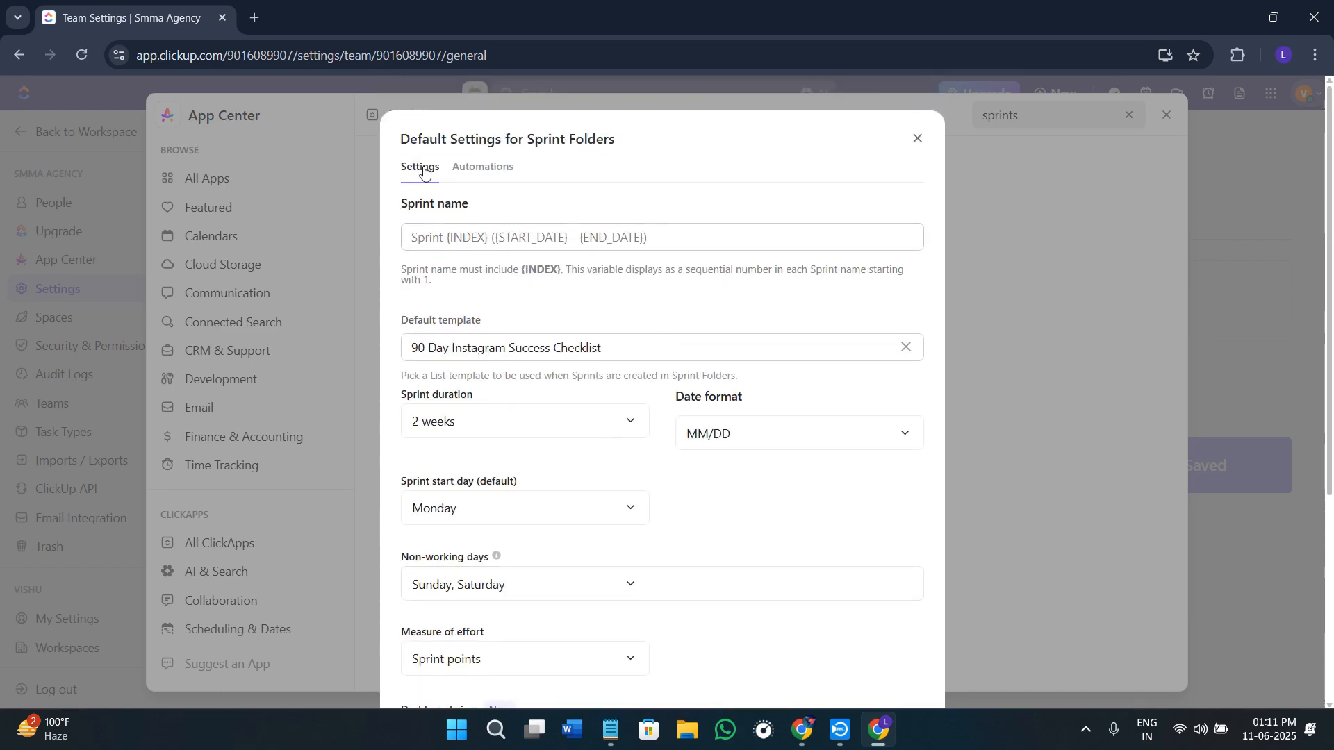
pyautogui.click(506, 172)
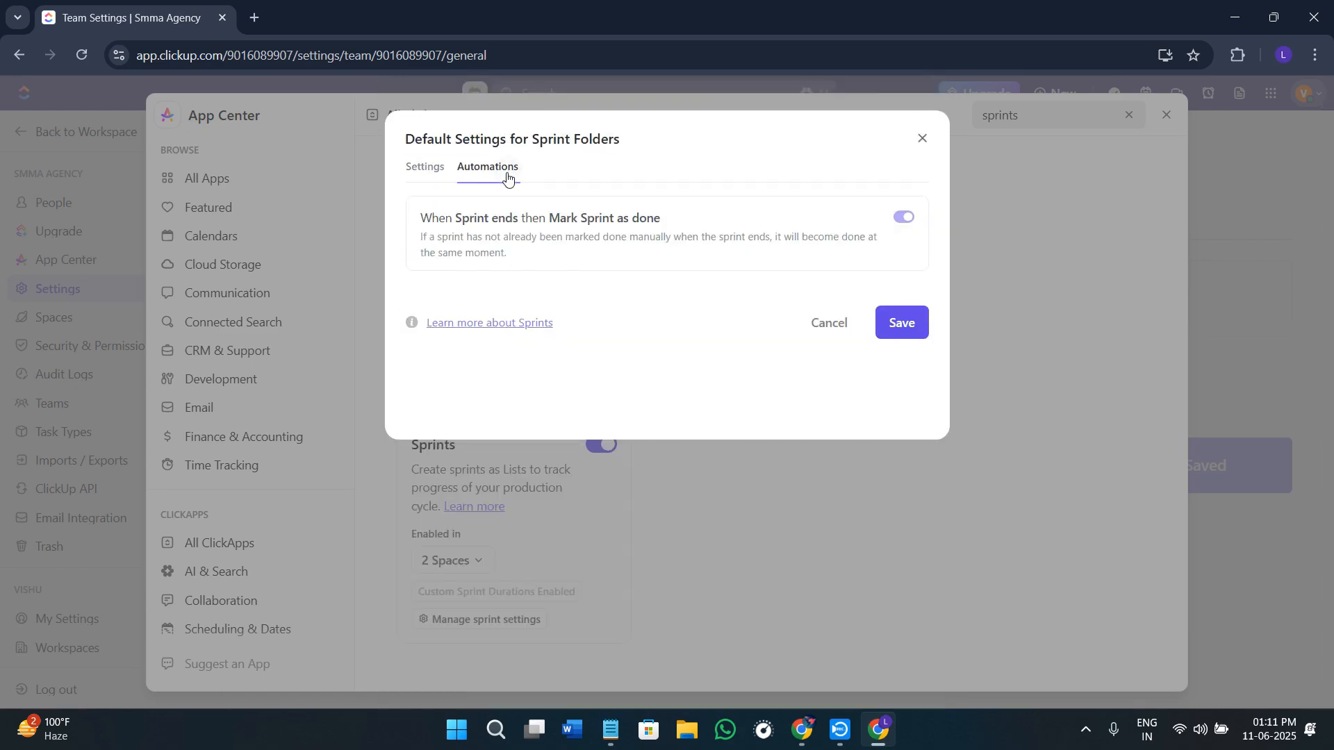
pyautogui.click(417, 170)
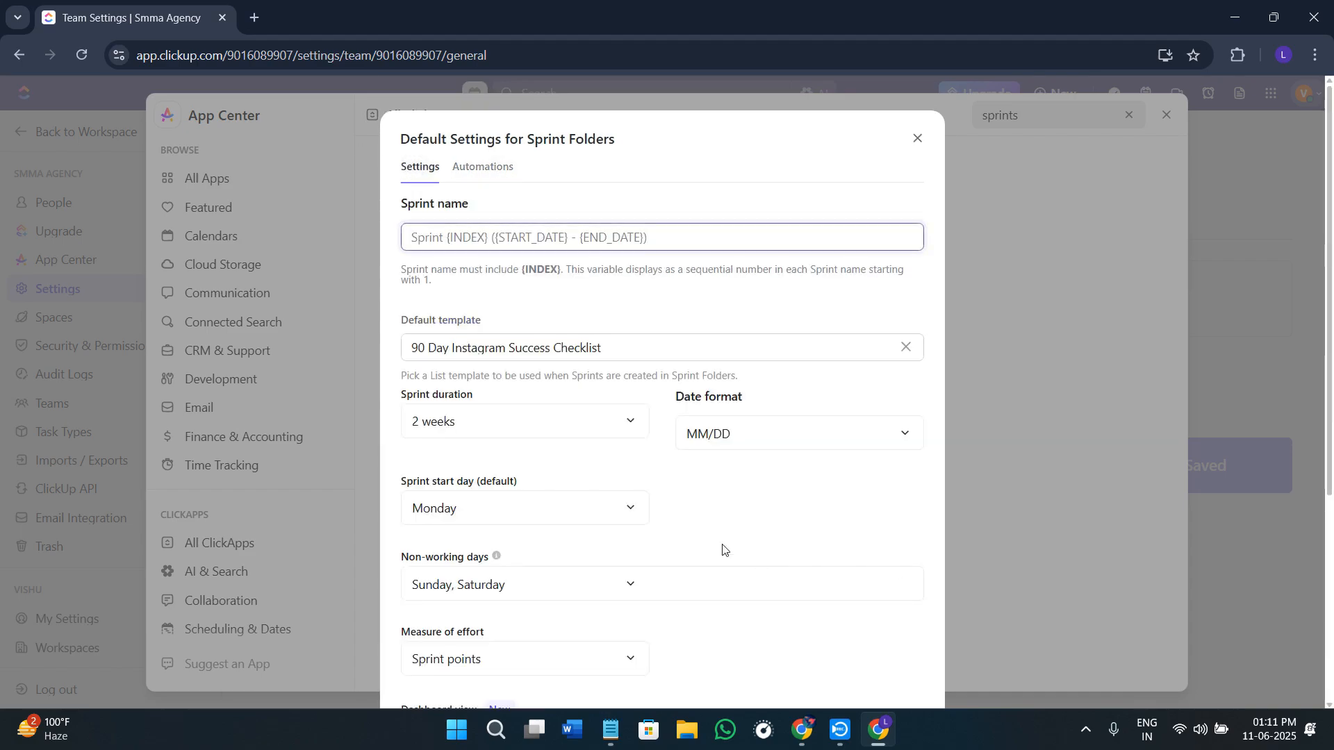
pyautogui.scroll(-2, 642, 503)
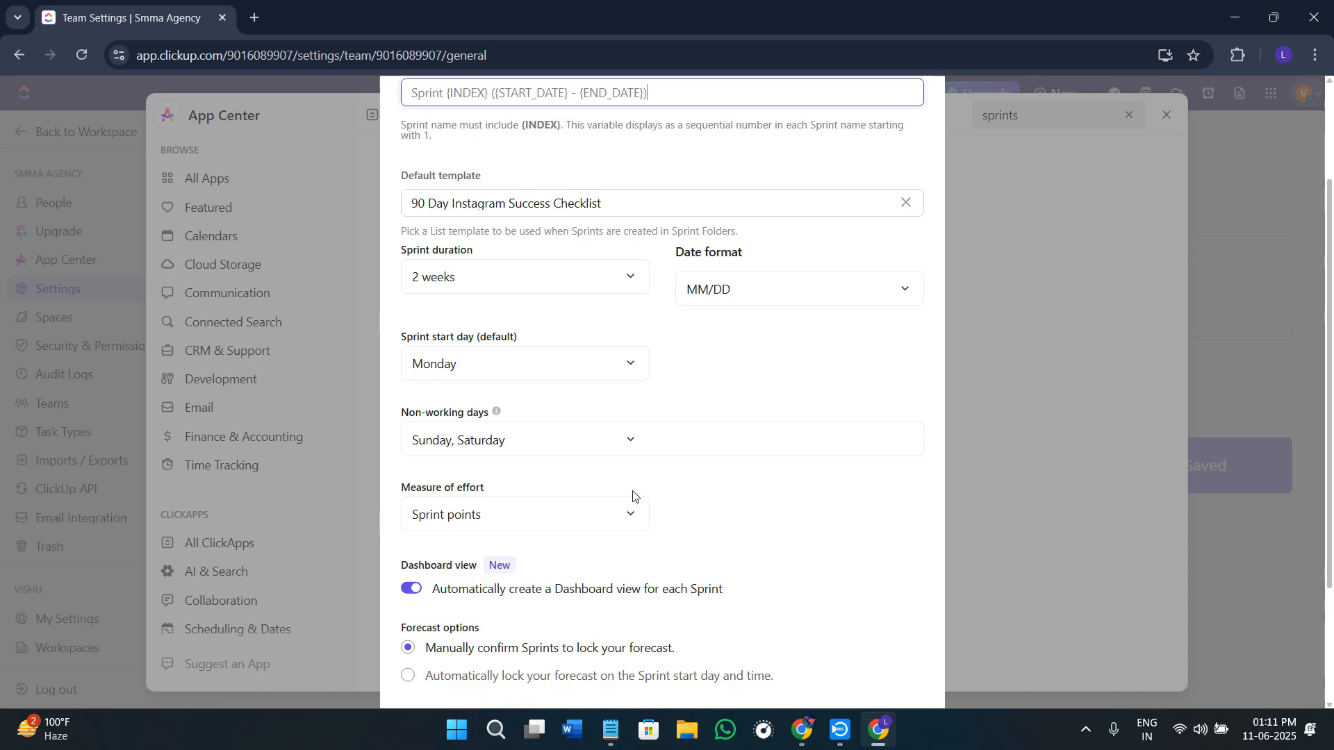
pyautogui.scroll(-2, 643, 514)
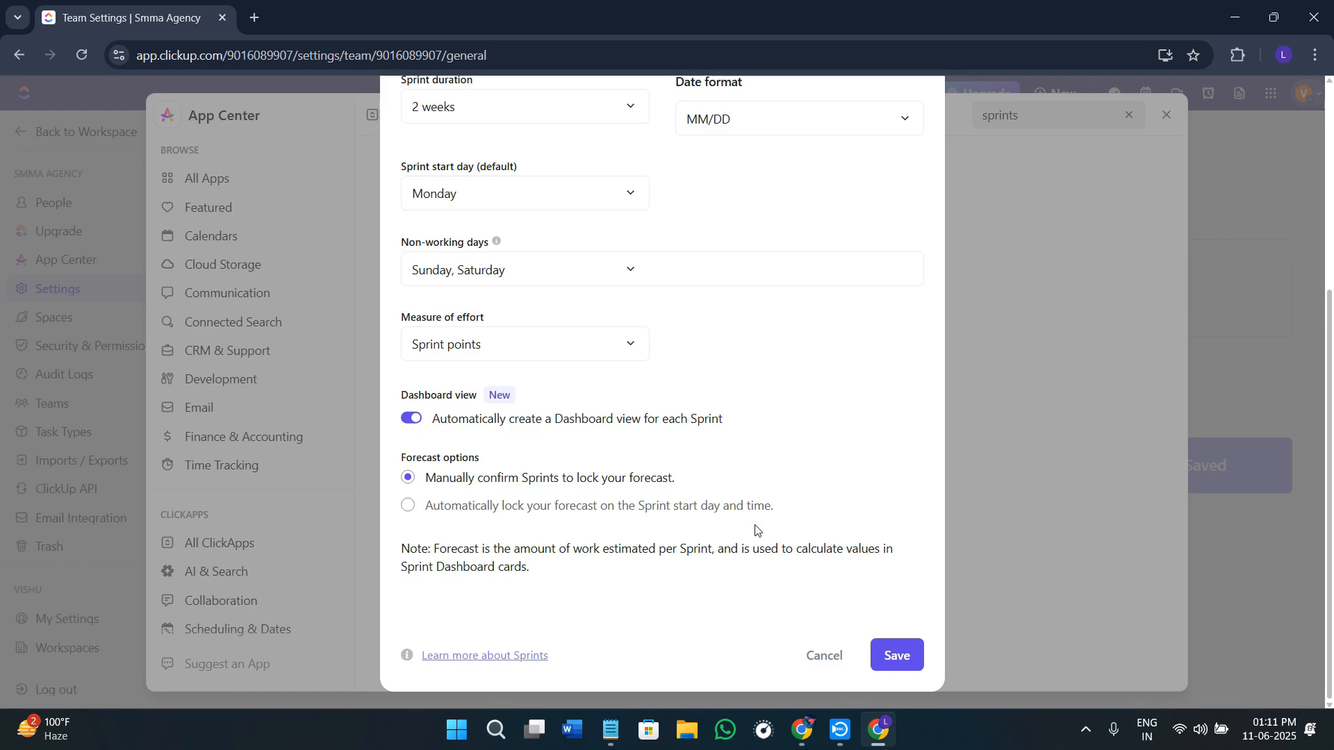
pyautogui.scroll(1, 744, 455)
pyautogui.scroll(3, 744, 455)
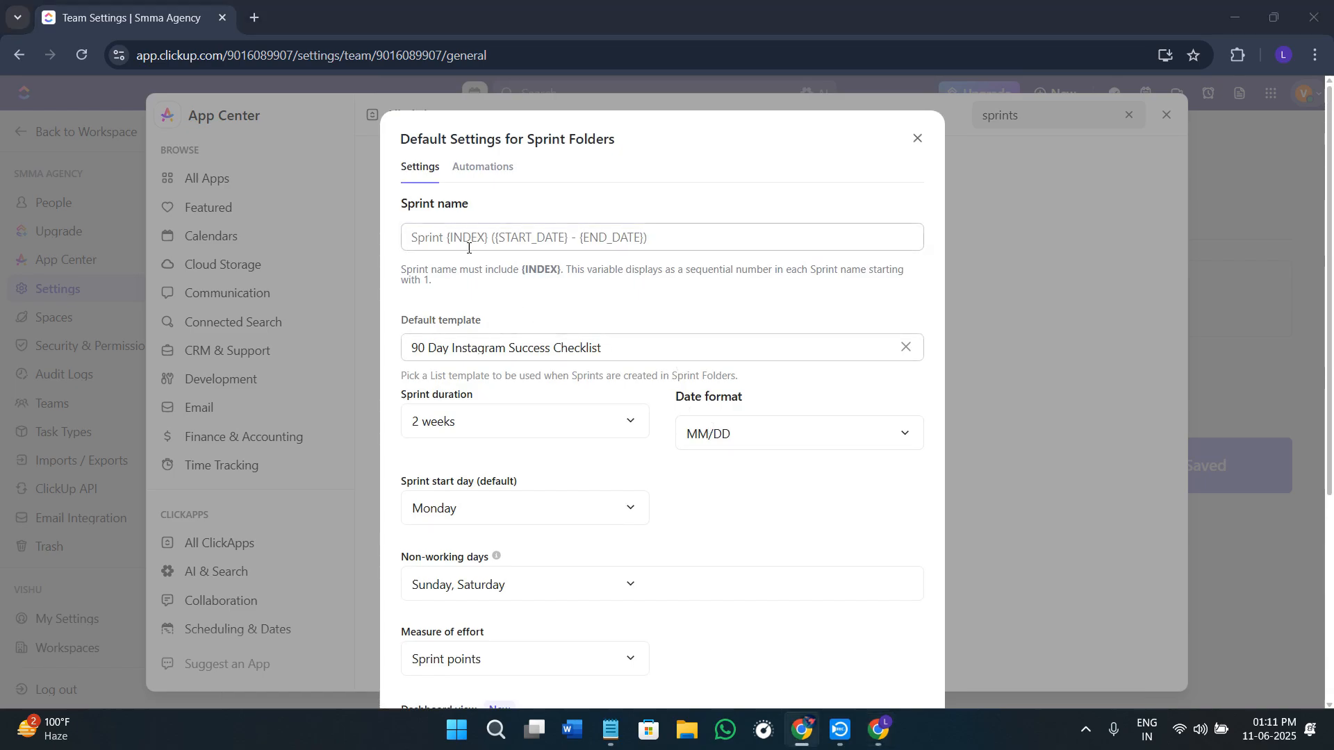
# Step: Try to replace INDEX in the sprint name with "May 2025" and undo the replacement
pyautogui.moveTo(451, 237); pyautogui.dragTo(488, 237)
pyautogui.write('May 2025')
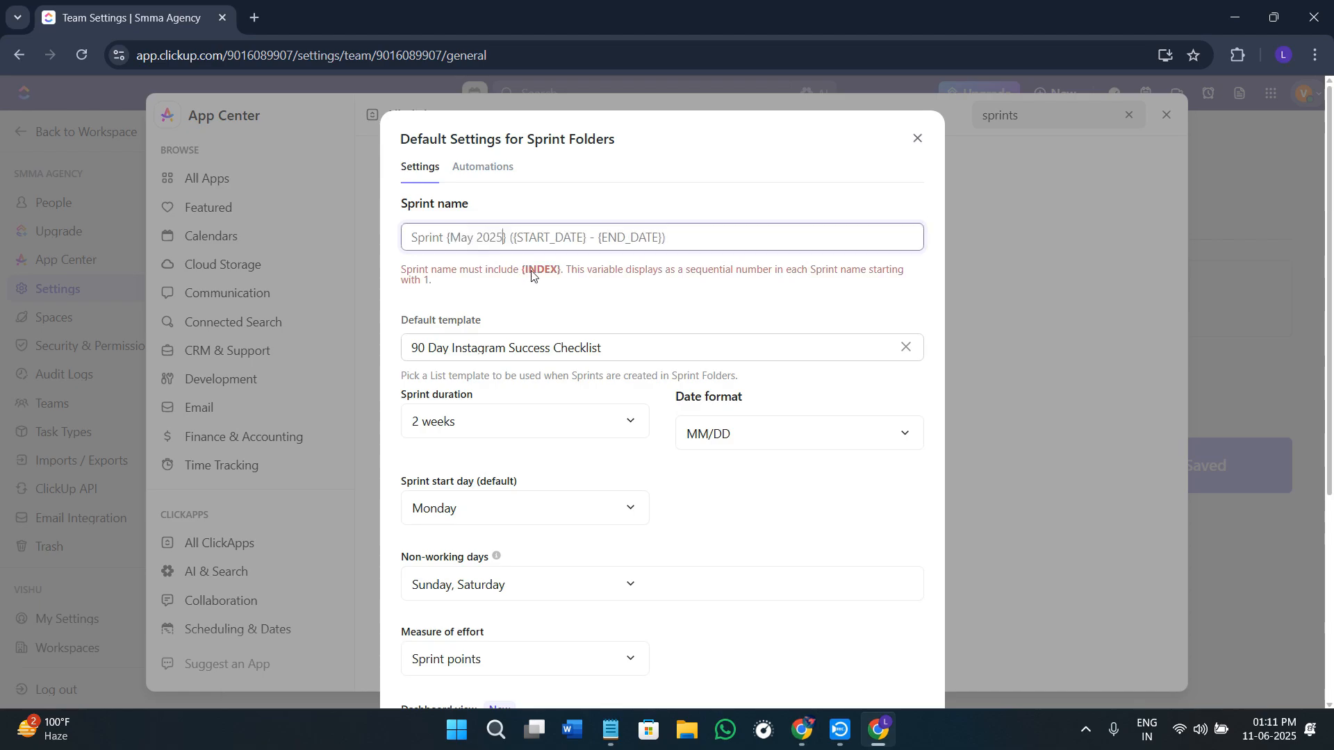
pyautogui.hotkey('ctrl', 'z')
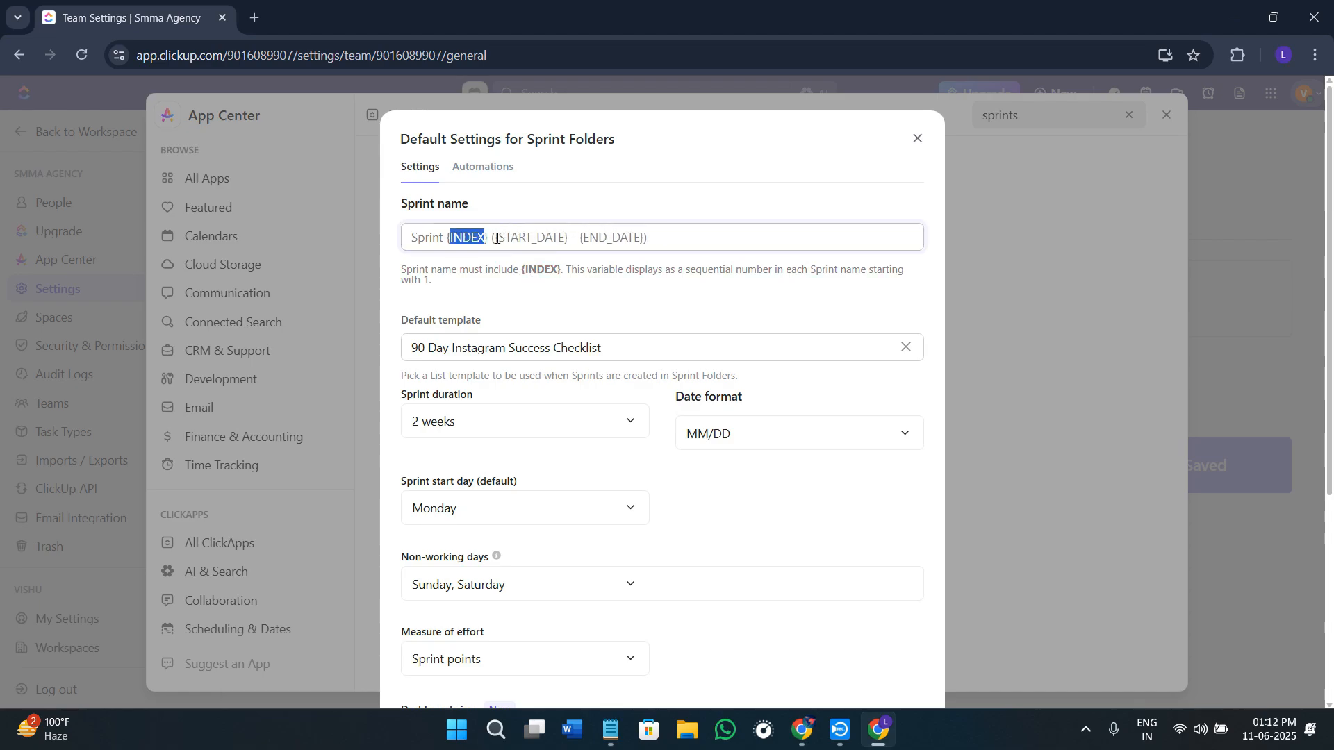
# Step: Replace the sprint name's start and end date variables with "May 2025" and "June 2025", then save the settings and close the App Center
pyautogui.moveTo(495, 238); pyautogui.dragTo(590, 237)
pyautogui.write('May 2025')
pyautogui.write('May 2025')
pyautogui.write('June 2025')
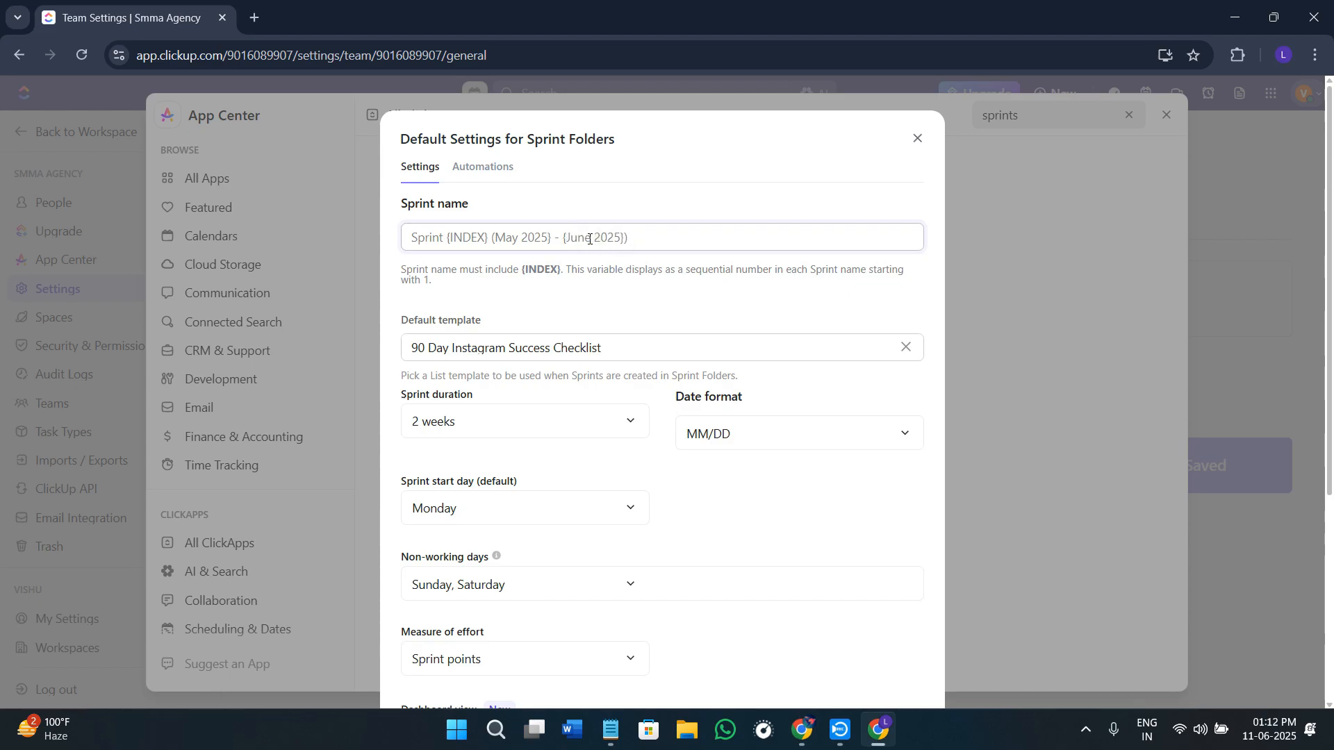
pyautogui.scroll(-5, 824, 535)
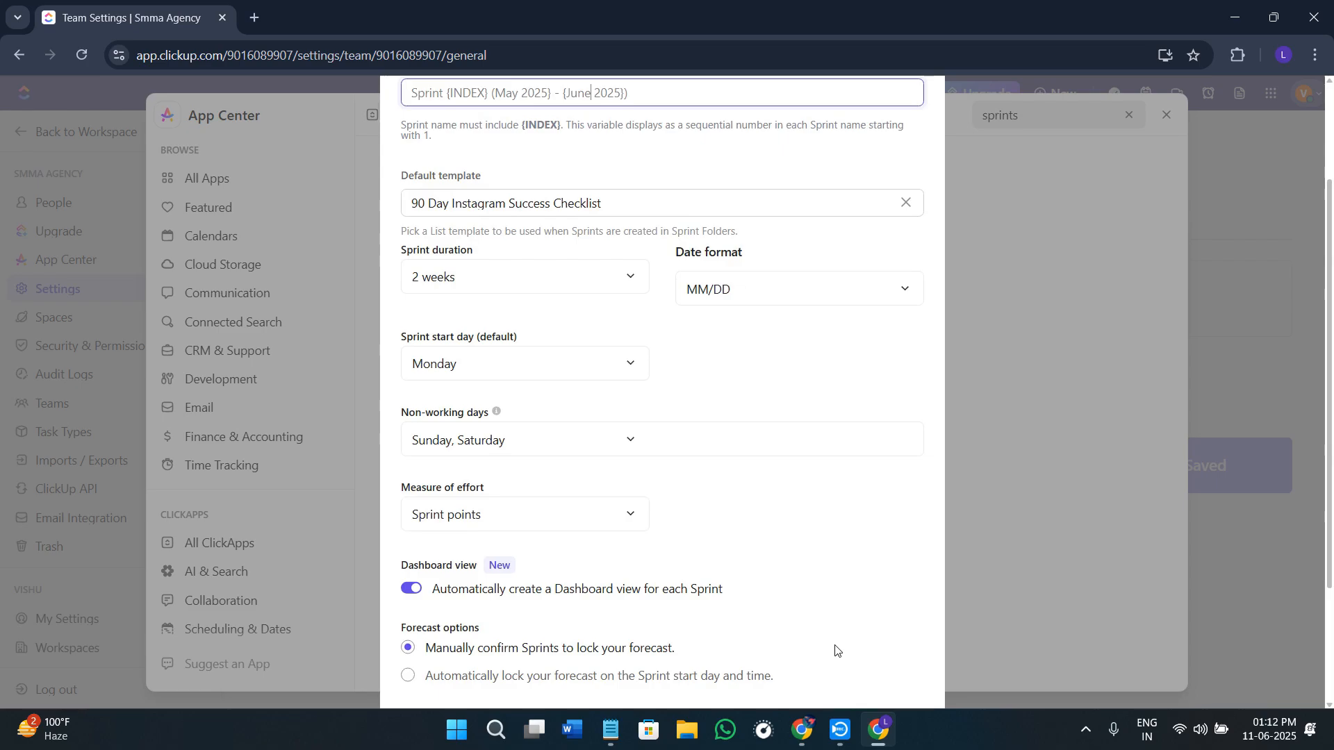
pyautogui.click(898, 655)
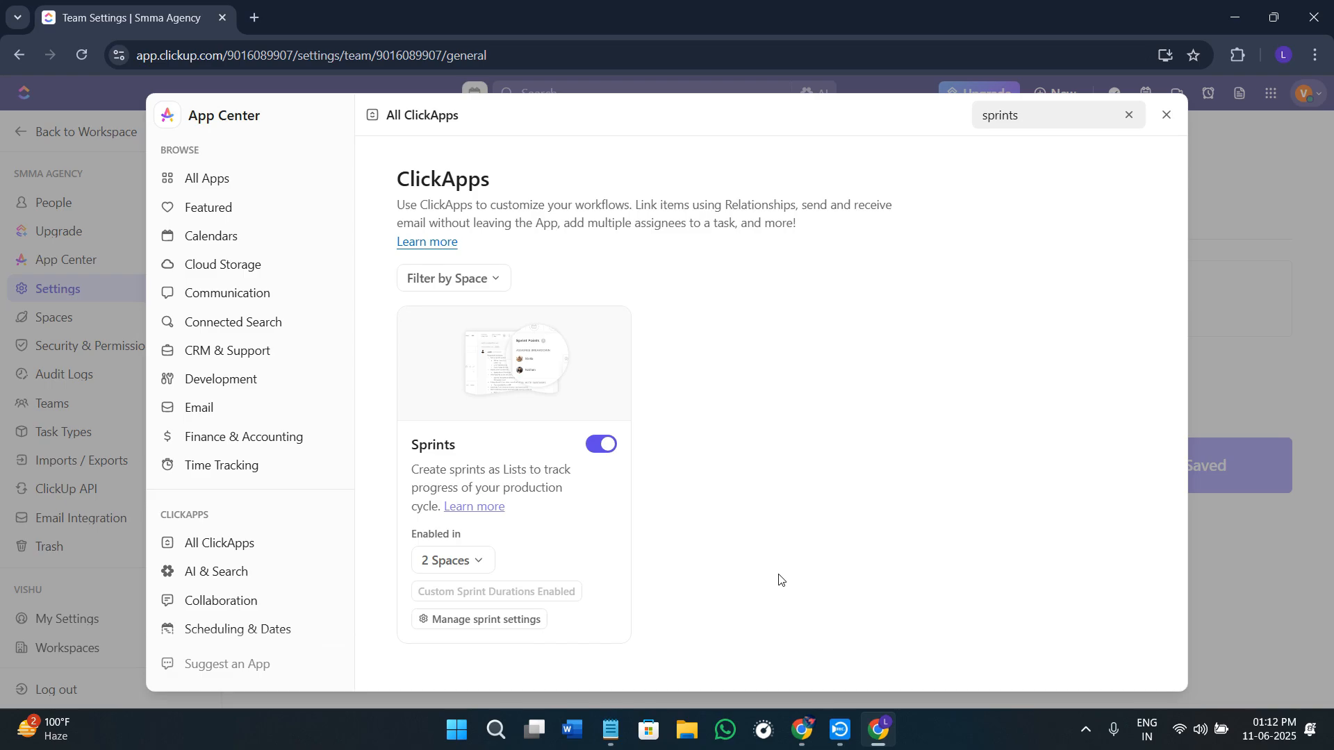
pyautogui.click(1167, 115)
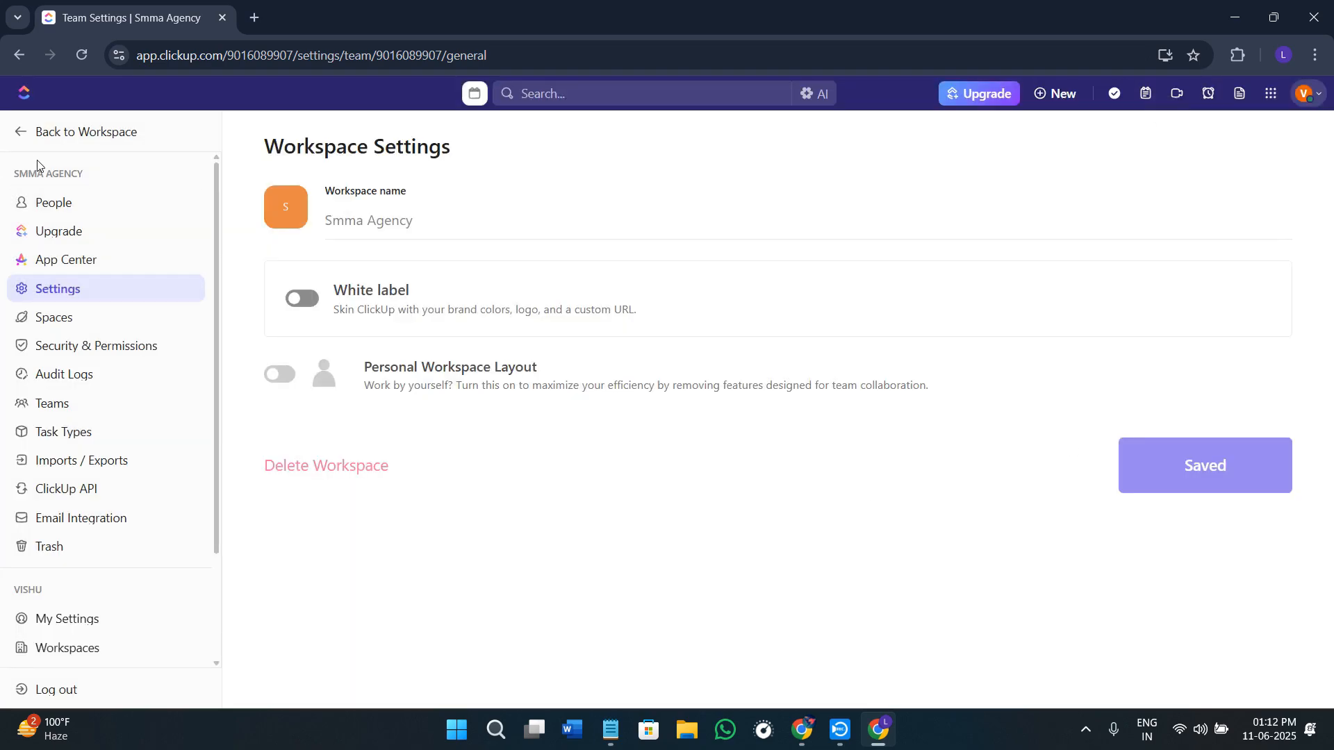
# Step: Return to the workspace and look through the additional sidebar sections, the Home page, a recent dashboard and the Inbox
pyautogui.click(26, 138)
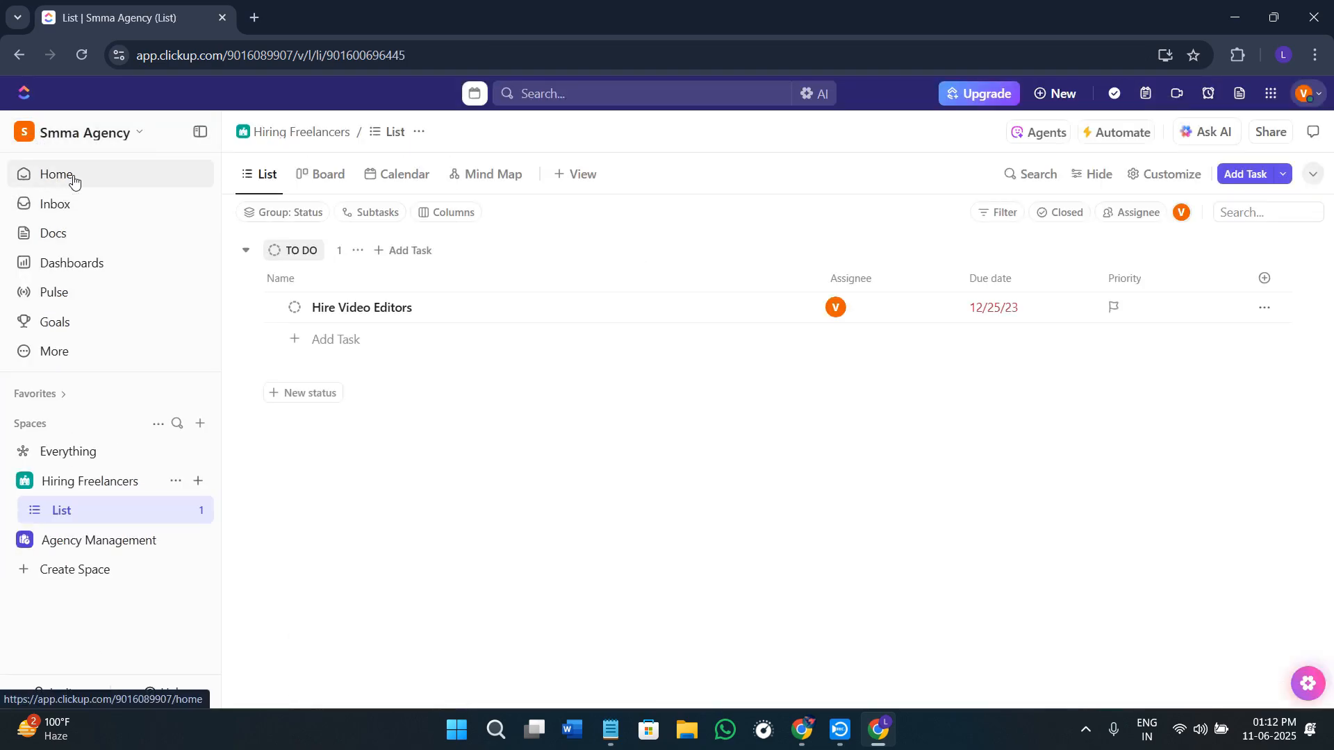
pyautogui.click(83, 56)
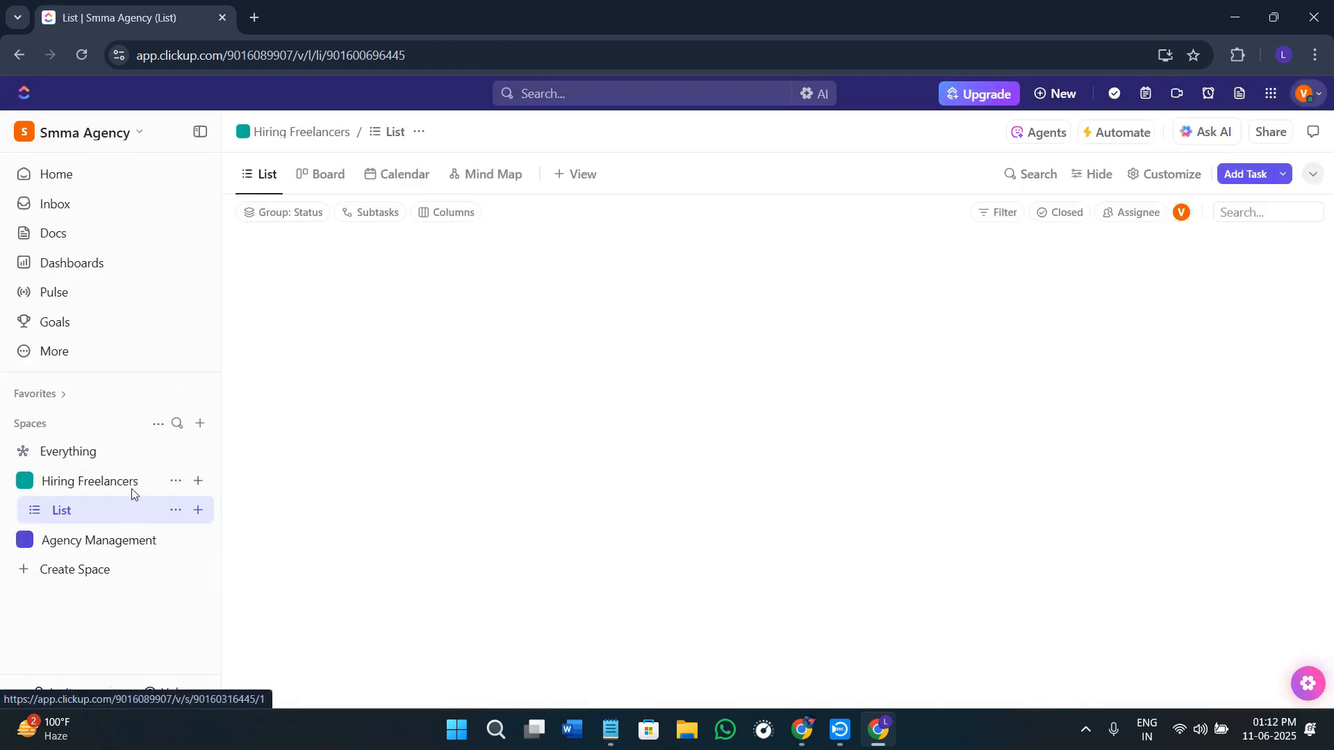
pyautogui.click(78, 356)
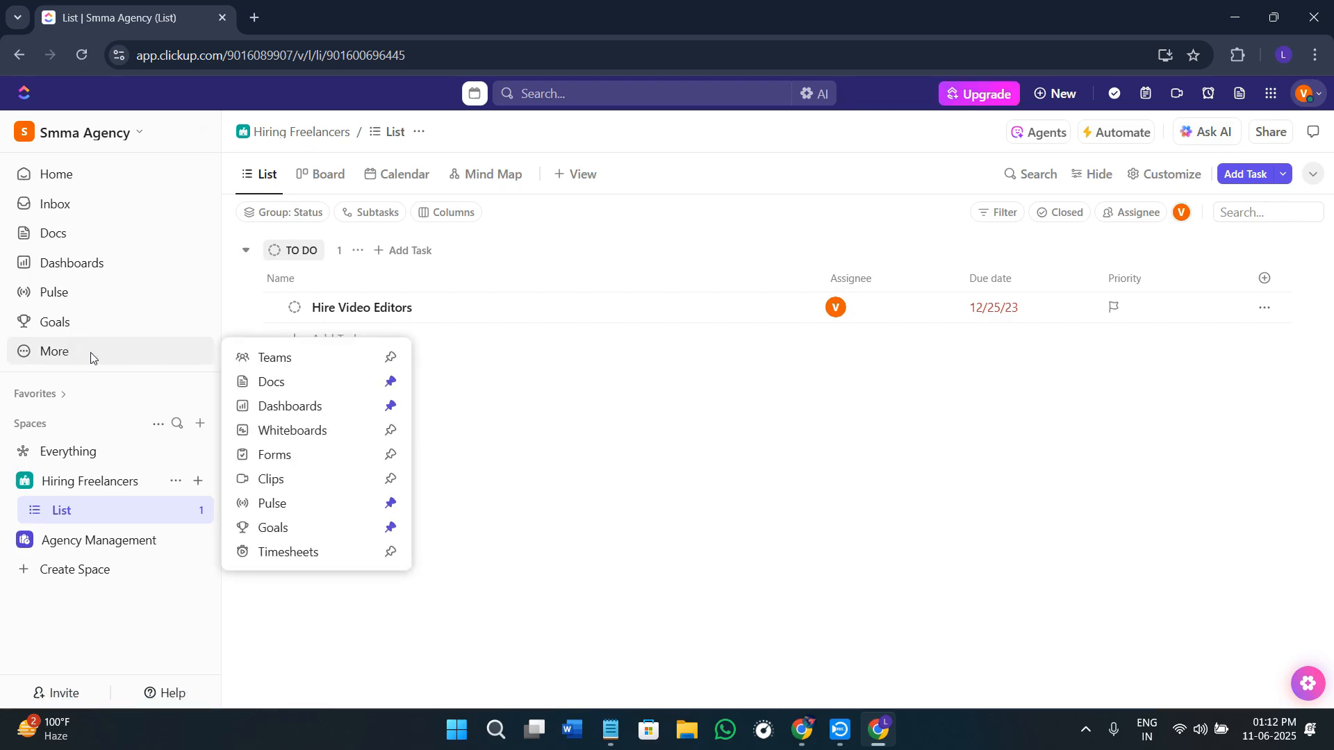
pyautogui.click(89, 174)
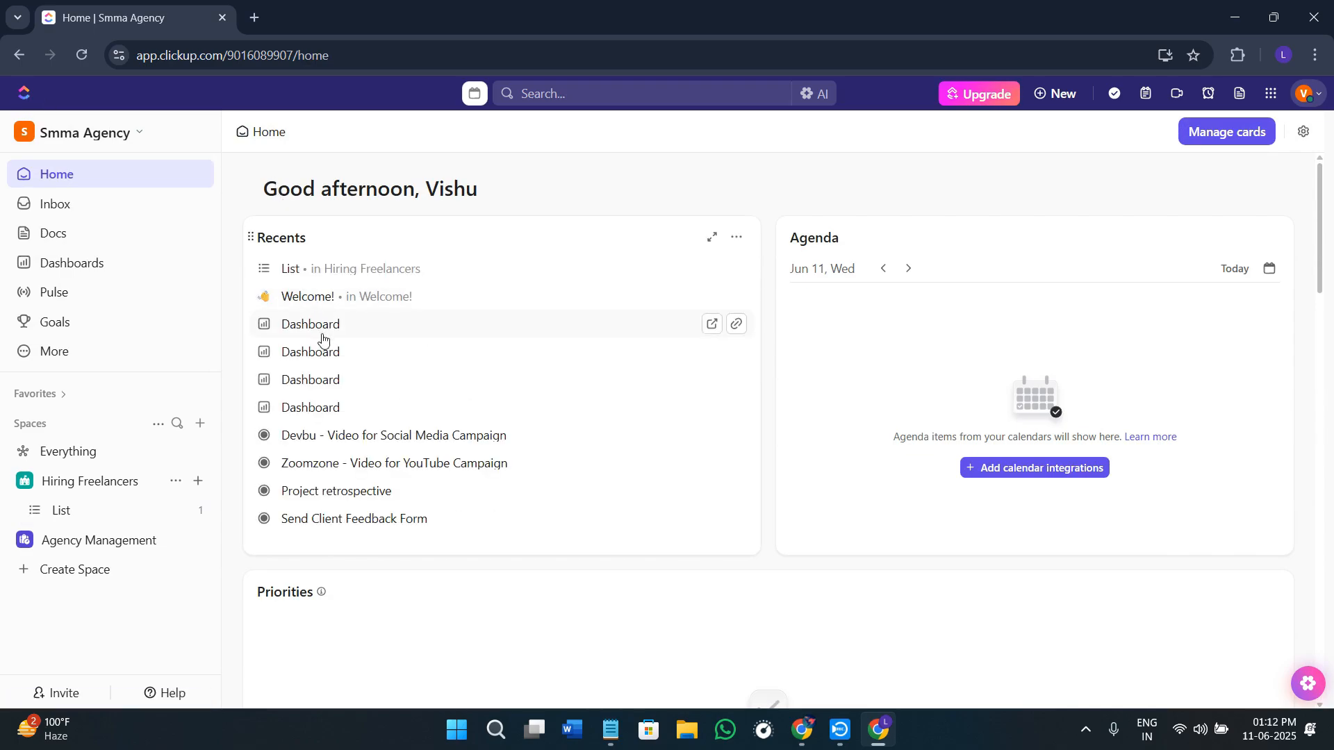
pyautogui.click(326, 327)
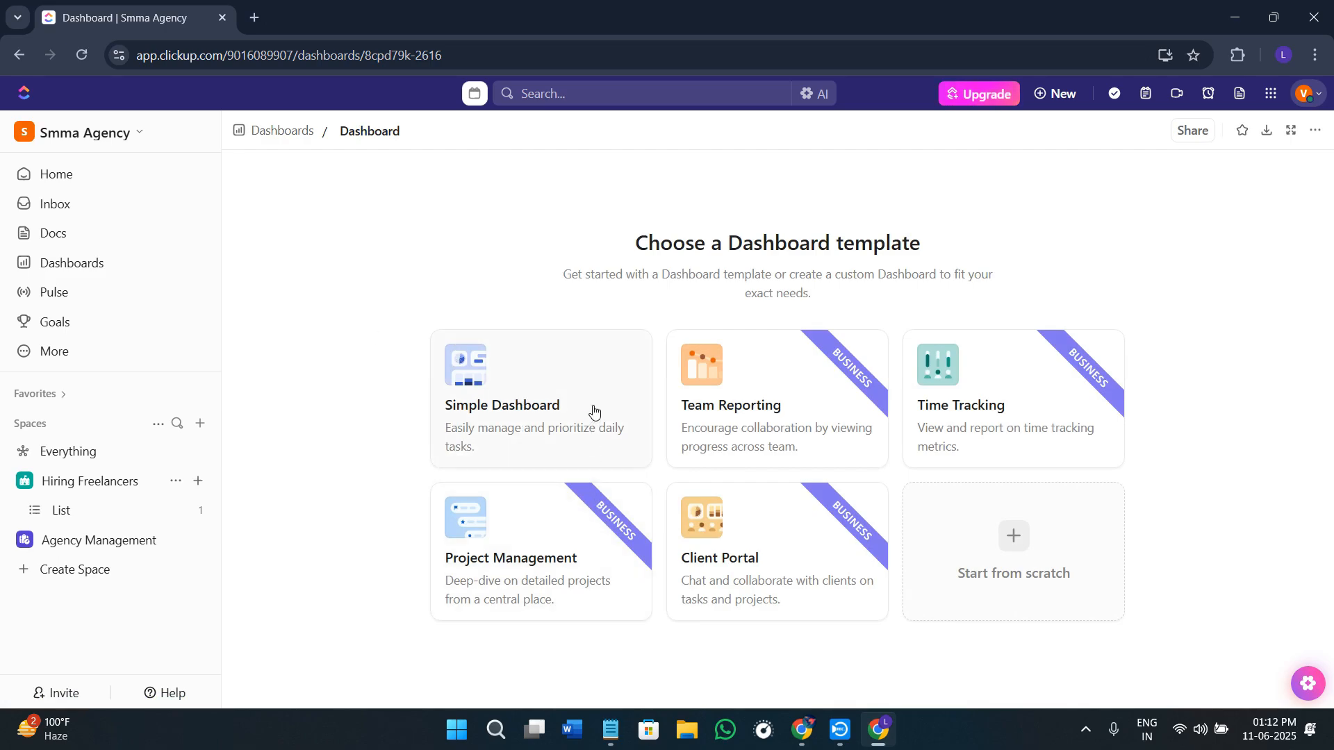
pyautogui.click(98, 208)
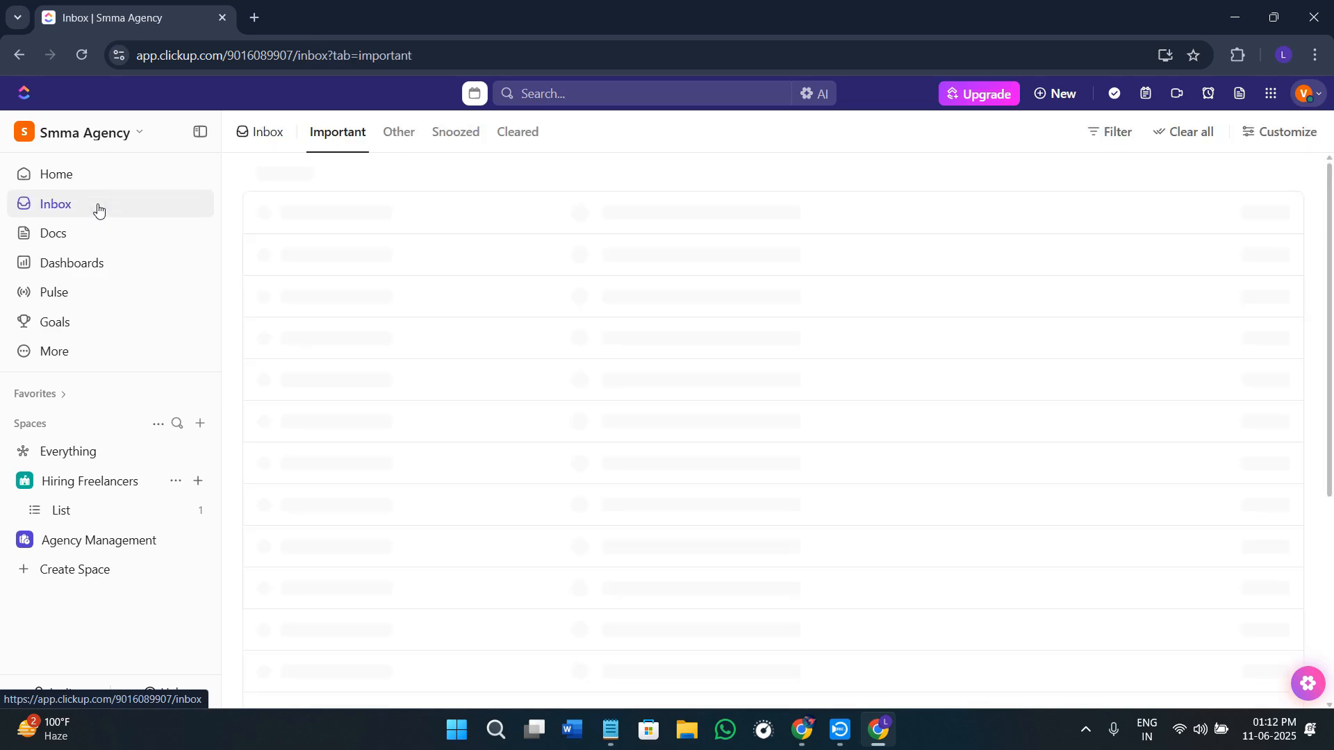
pyautogui.click(106, 185)
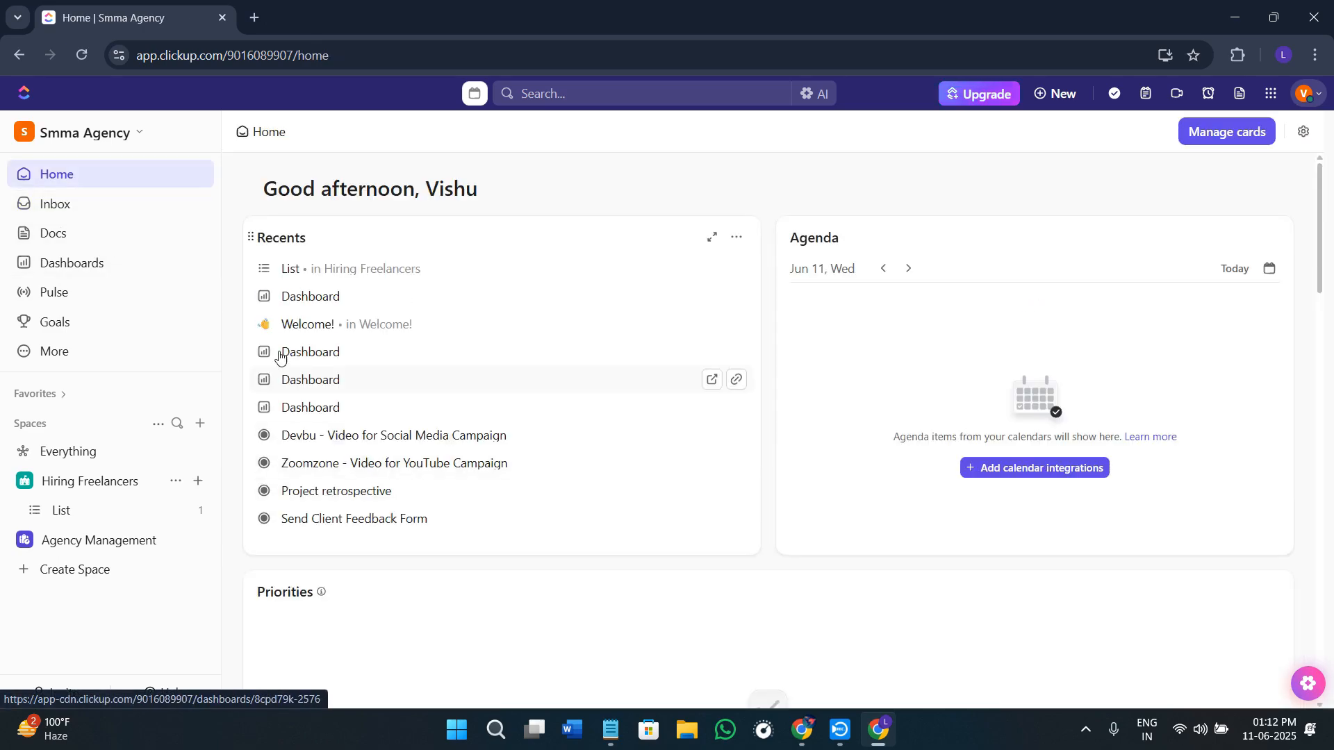
# Step: Open the recent list in Hiring Freelancers, switch it to the Board view and start adding another view
pyautogui.click(314, 270)
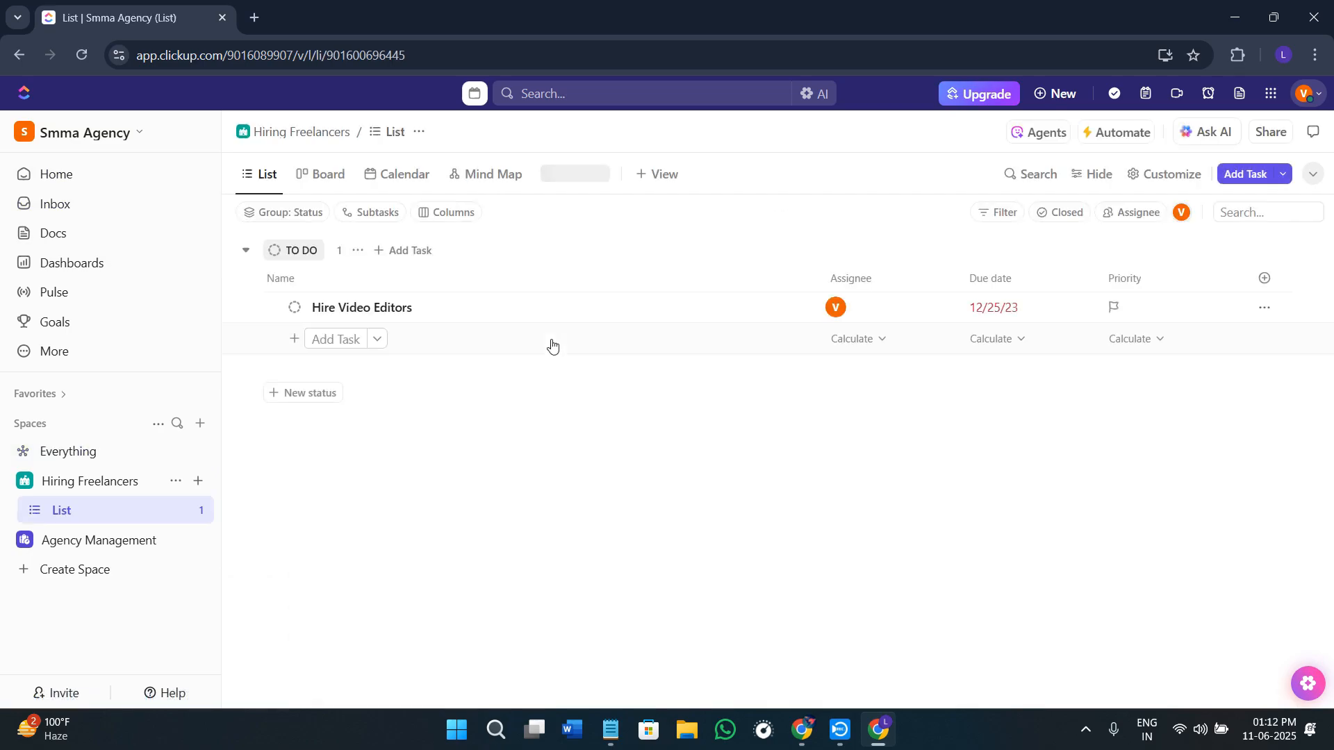
pyautogui.click(325, 179)
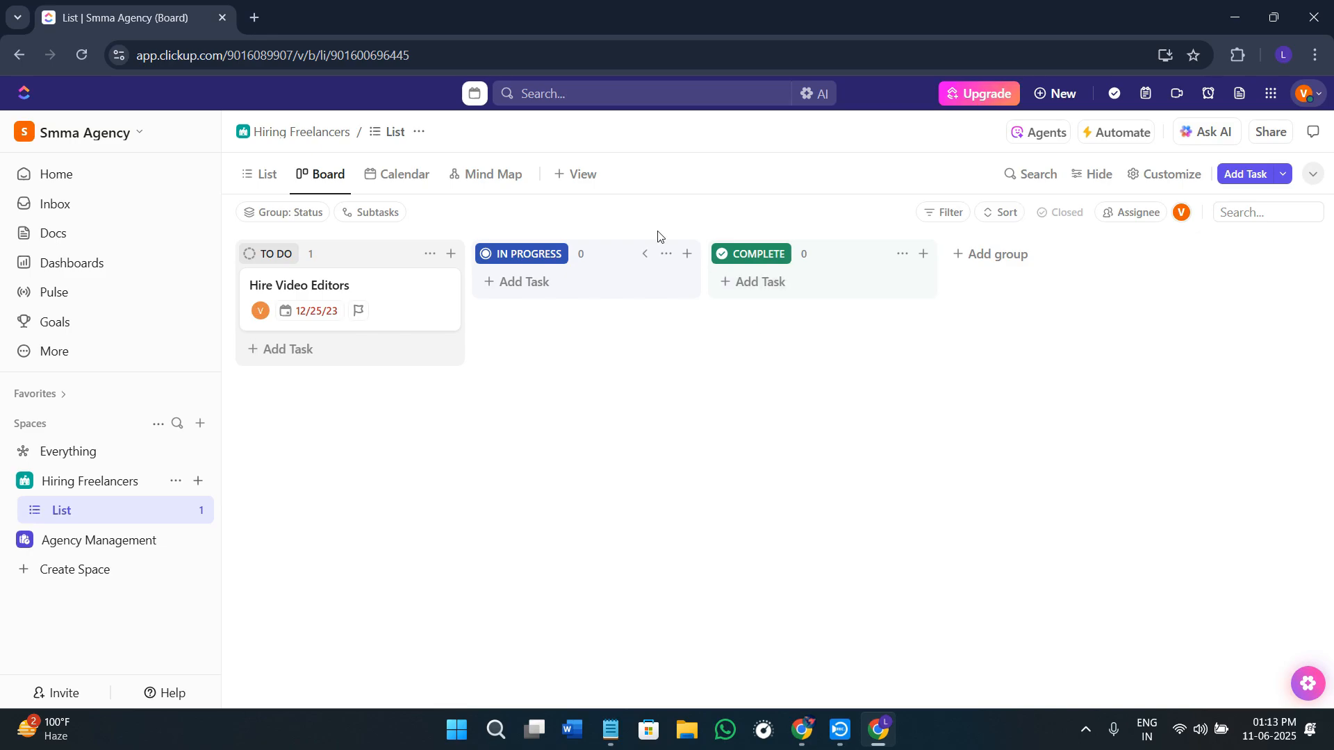
pyautogui.click(581, 181)
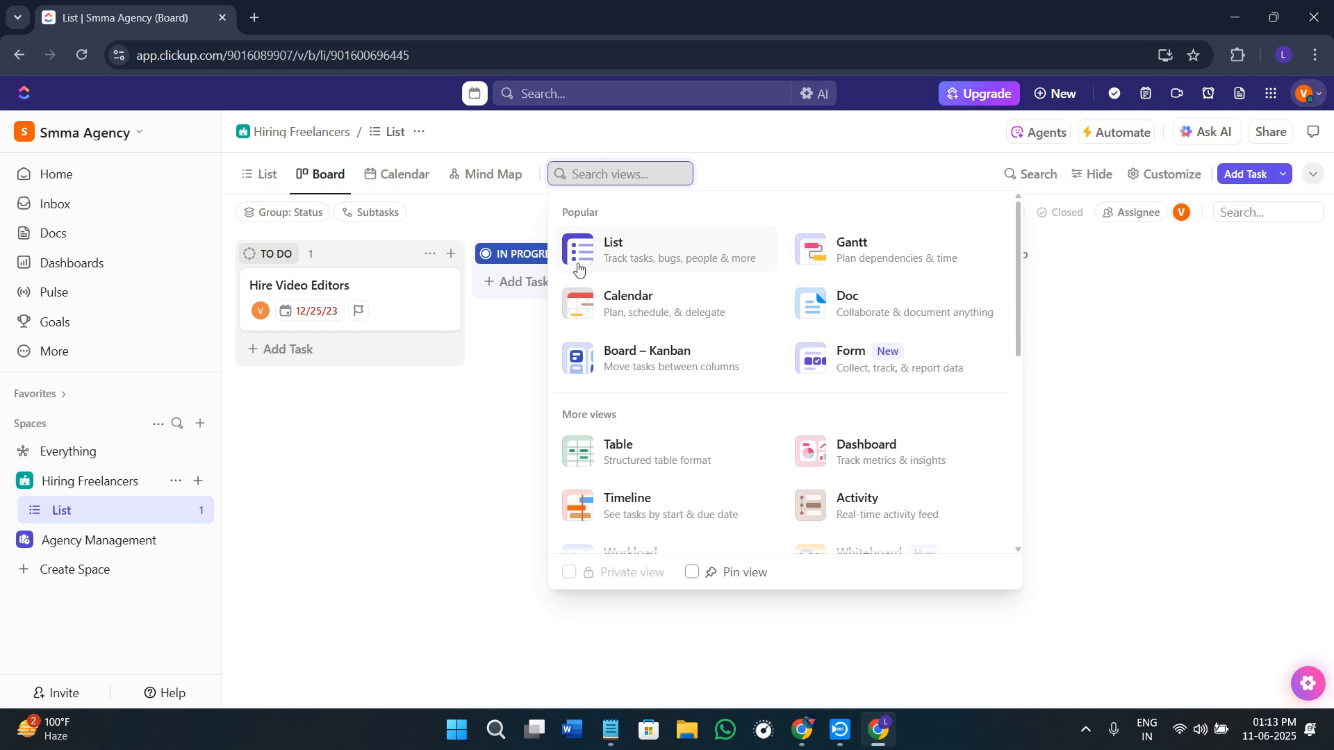
# Step: Try searching the available views for "xpo" and clear the search text
pyautogui.write('xpo')
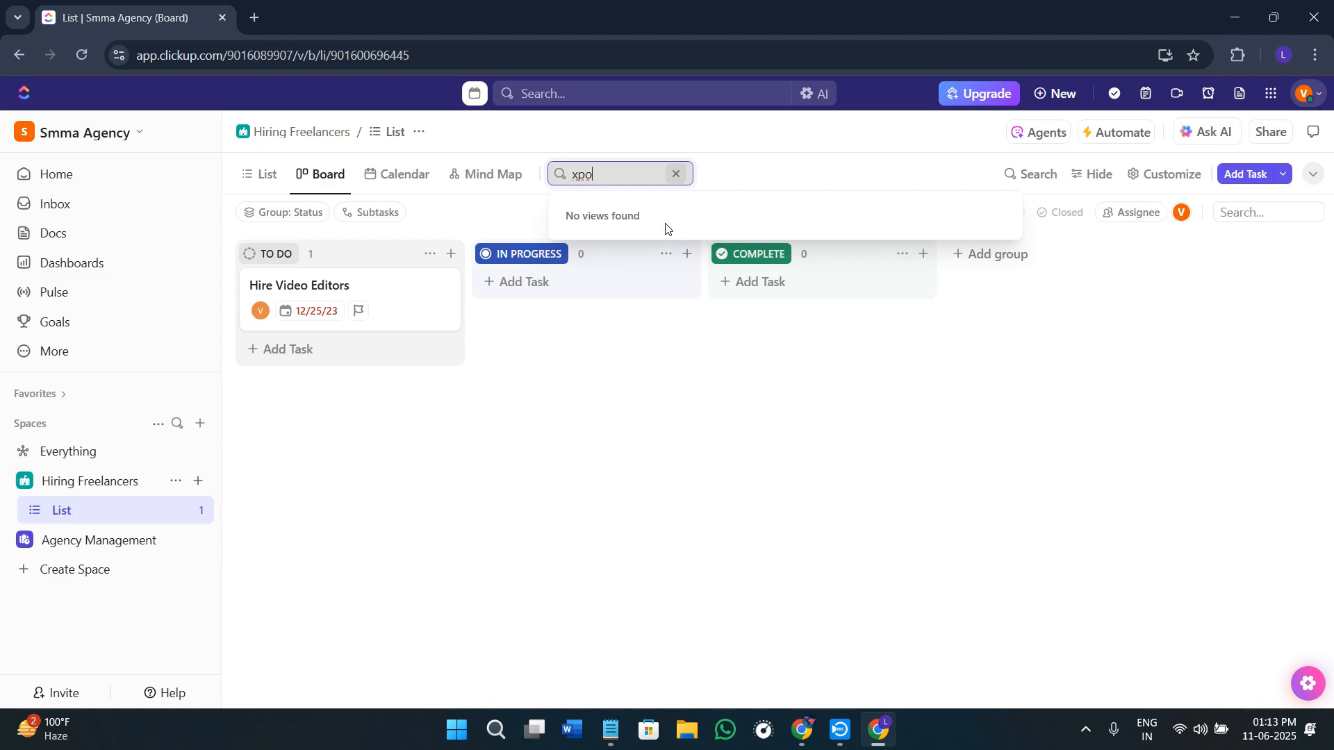
pyautogui.click(676, 174)
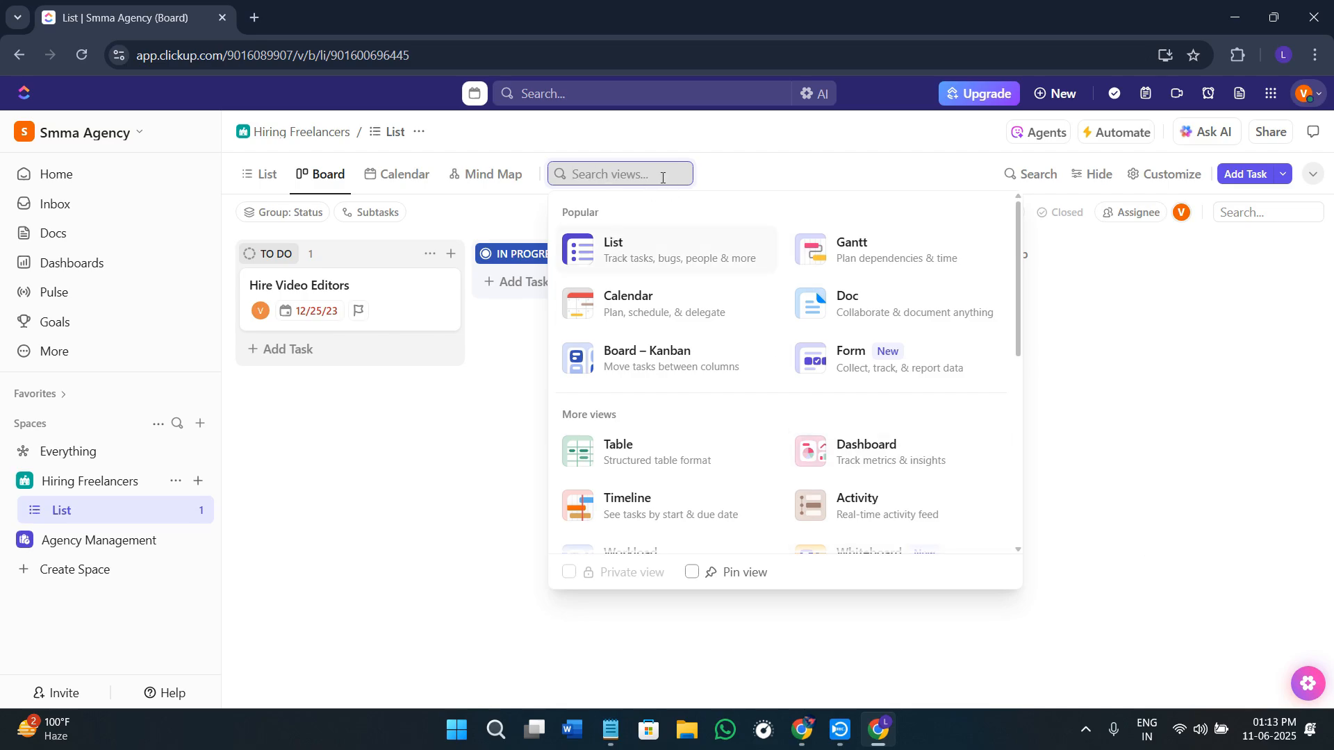
pyautogui.write('bu')
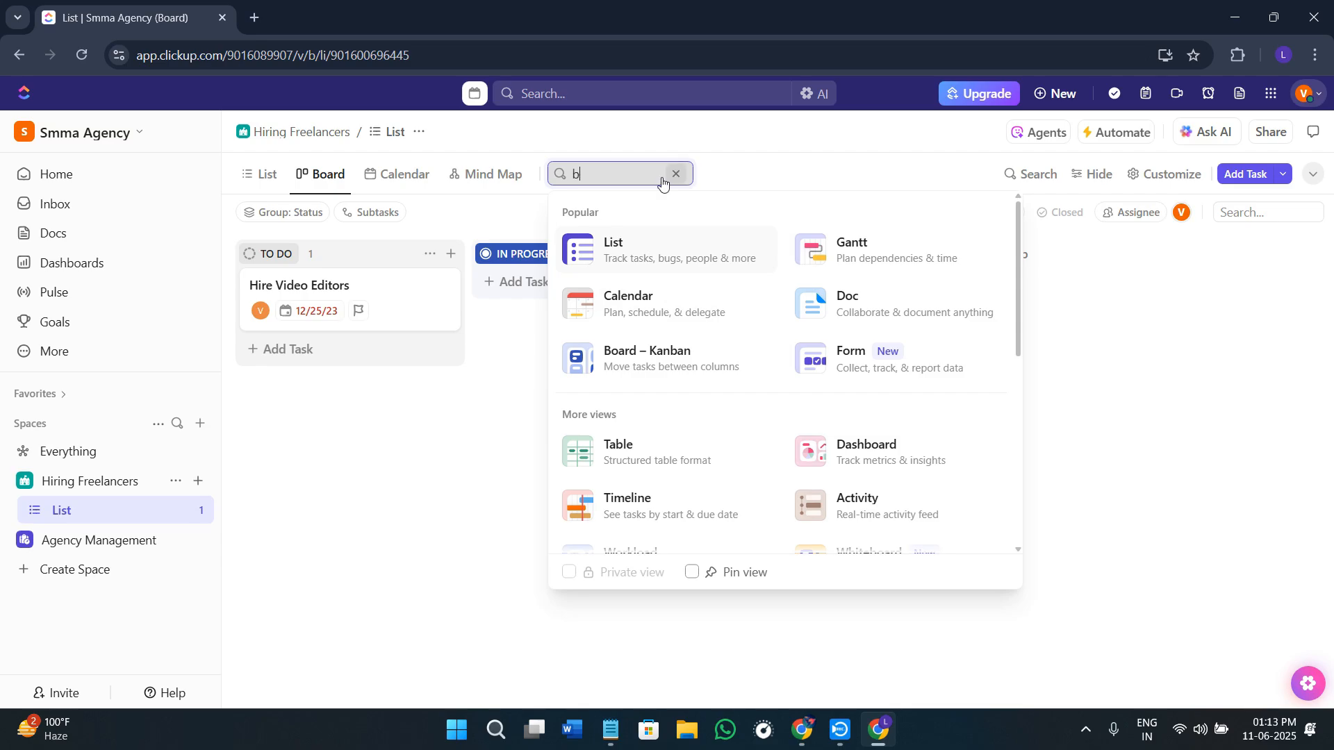
pyautogui.click(664, 177)
# Step: Search the available views for "char" and add a Dashboard view to the list
pyautogui.write('c')
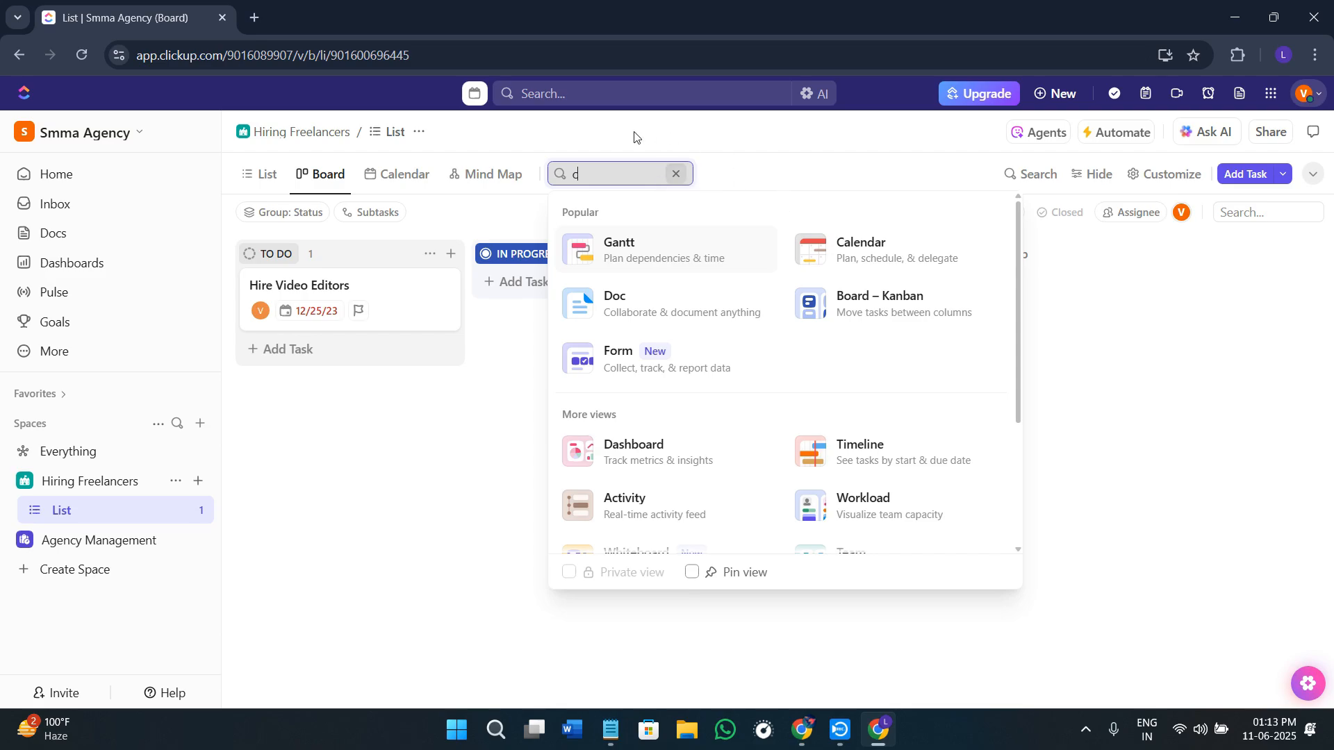
pyautogui.write('har')
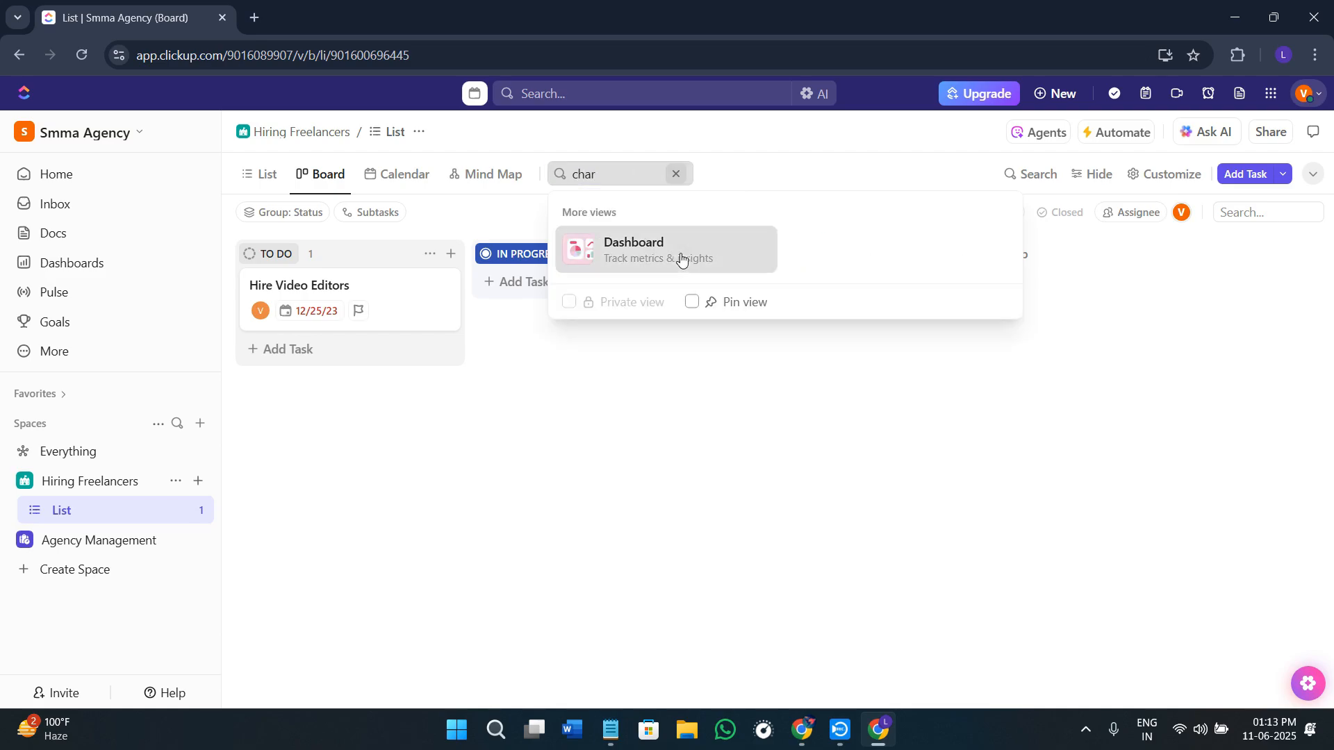
pyautogui.click(682, 259)
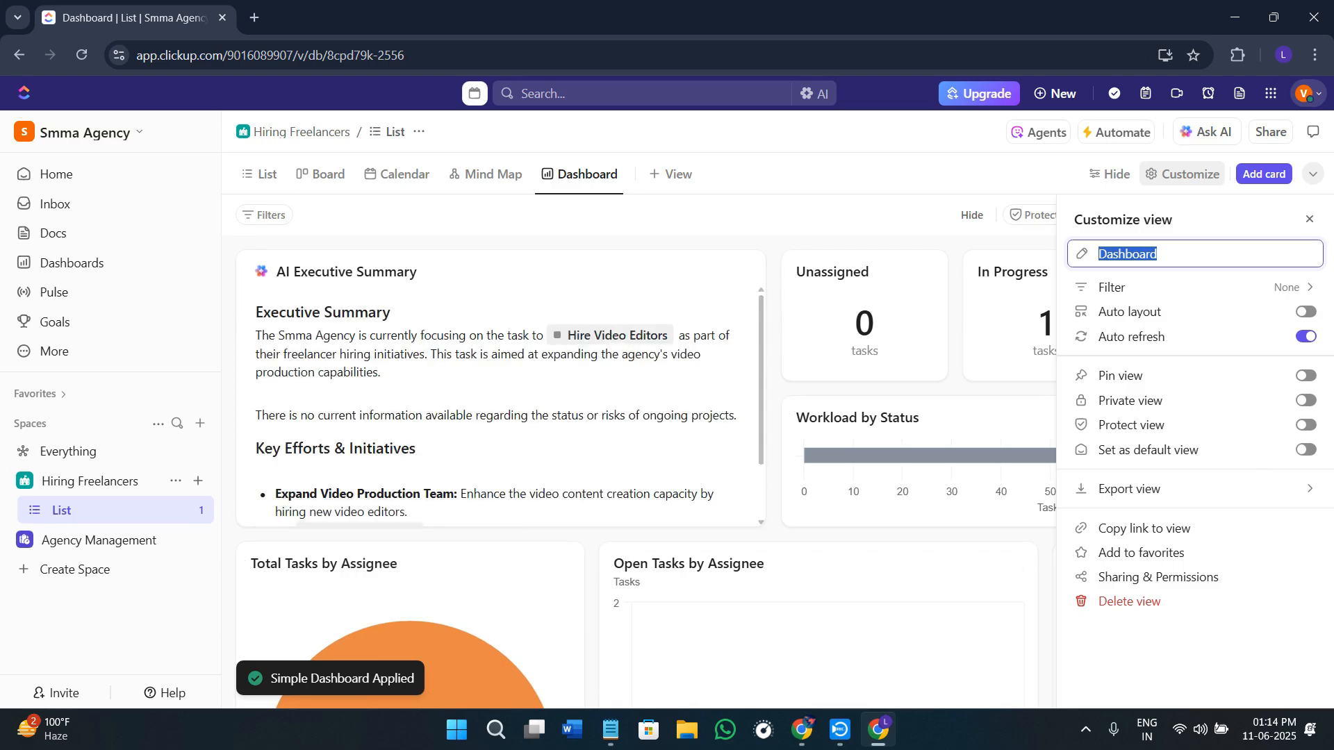
# Step: Look through the new dashboard's AI Executive Summary, assignee charts and due or overdue tasks, and close the view customization settings
pyautogui.scroll(-2, 688, 444)
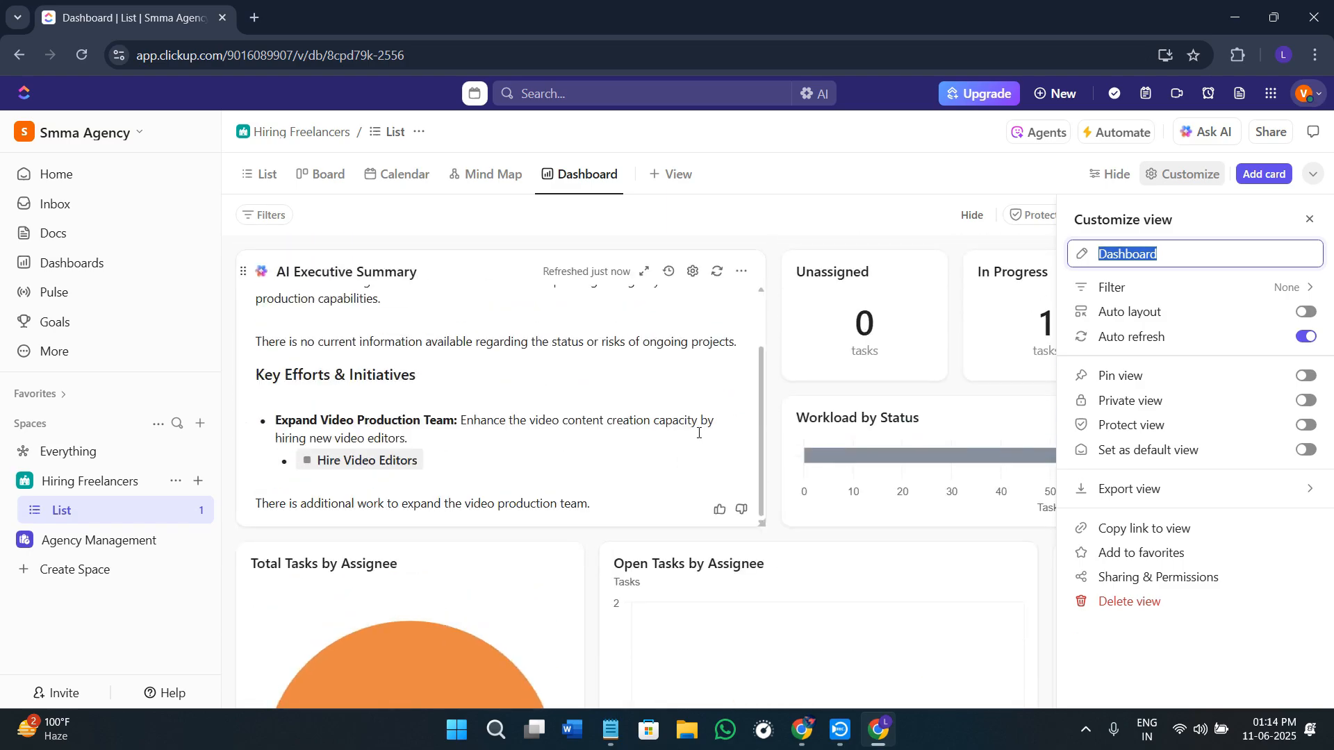
pyautogui.scroll(-6, 698, 432)
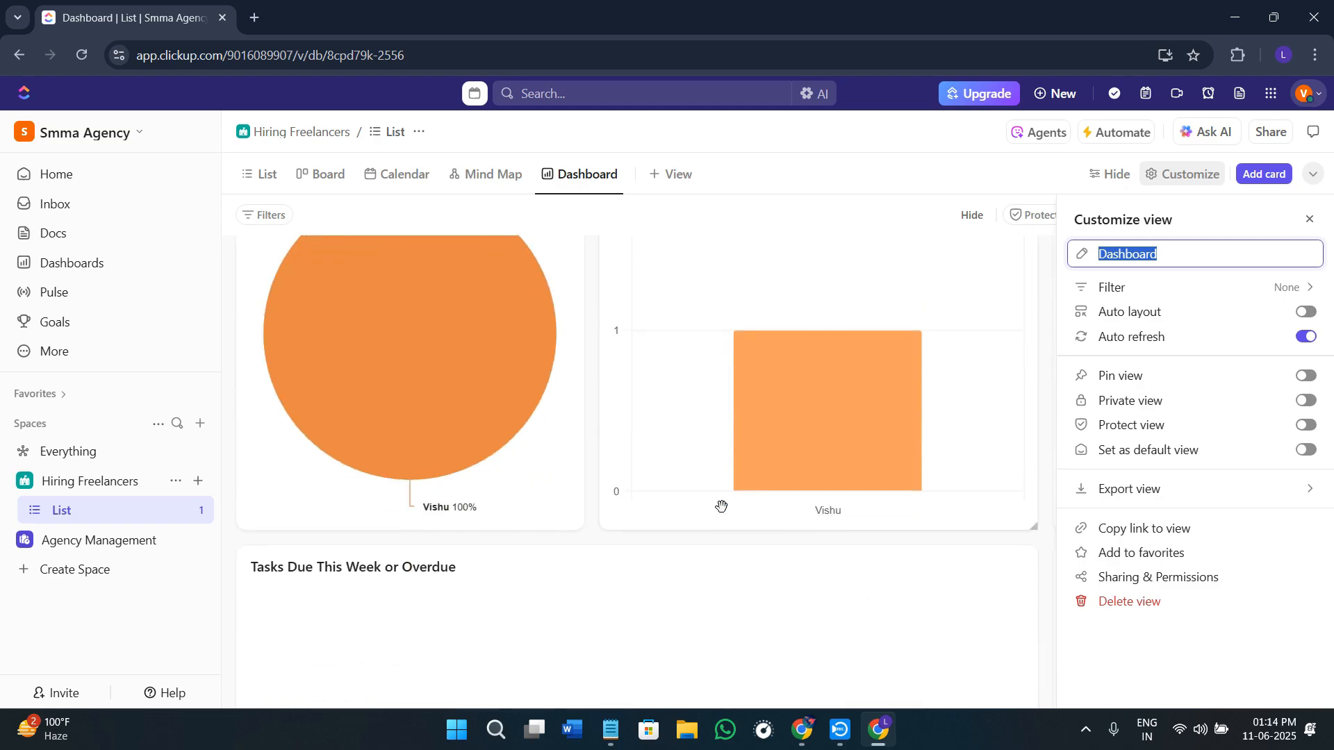
pyautogui.scroll(-2, 721, 506)
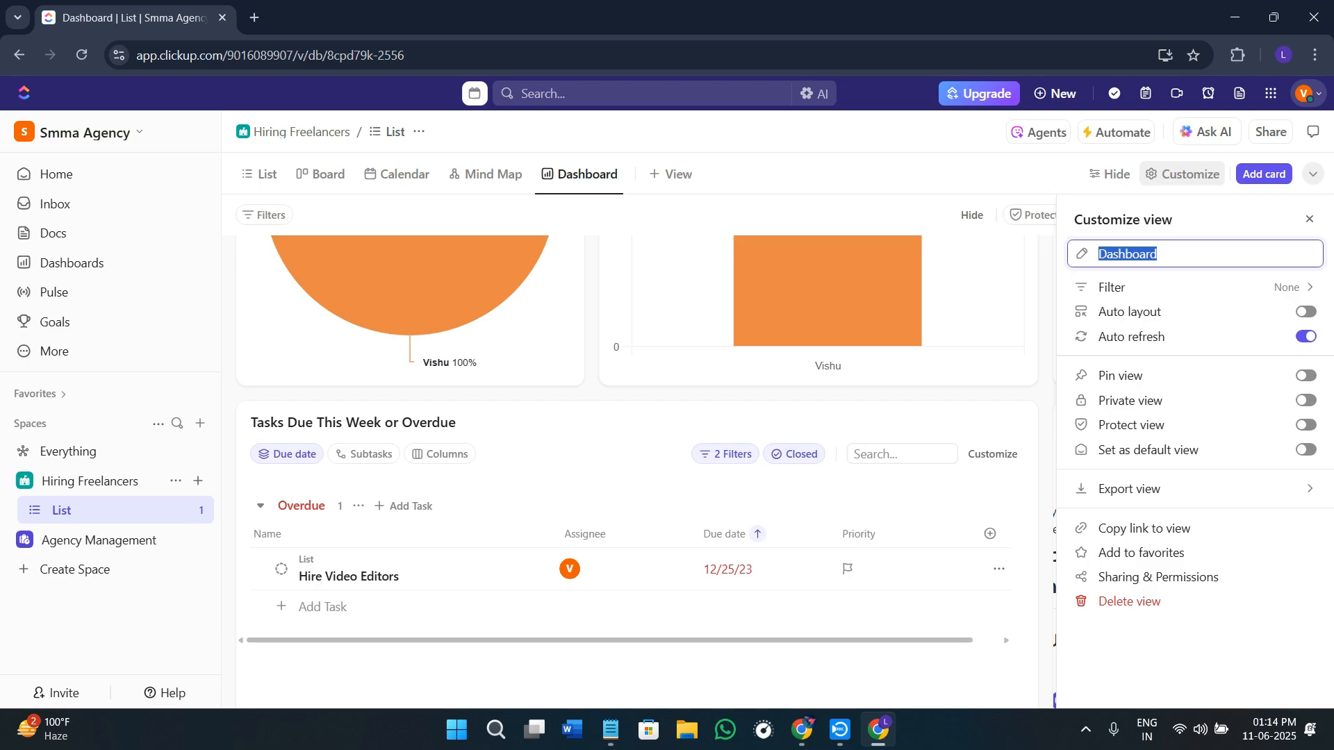
pyautogui.moveTo(534, 249)
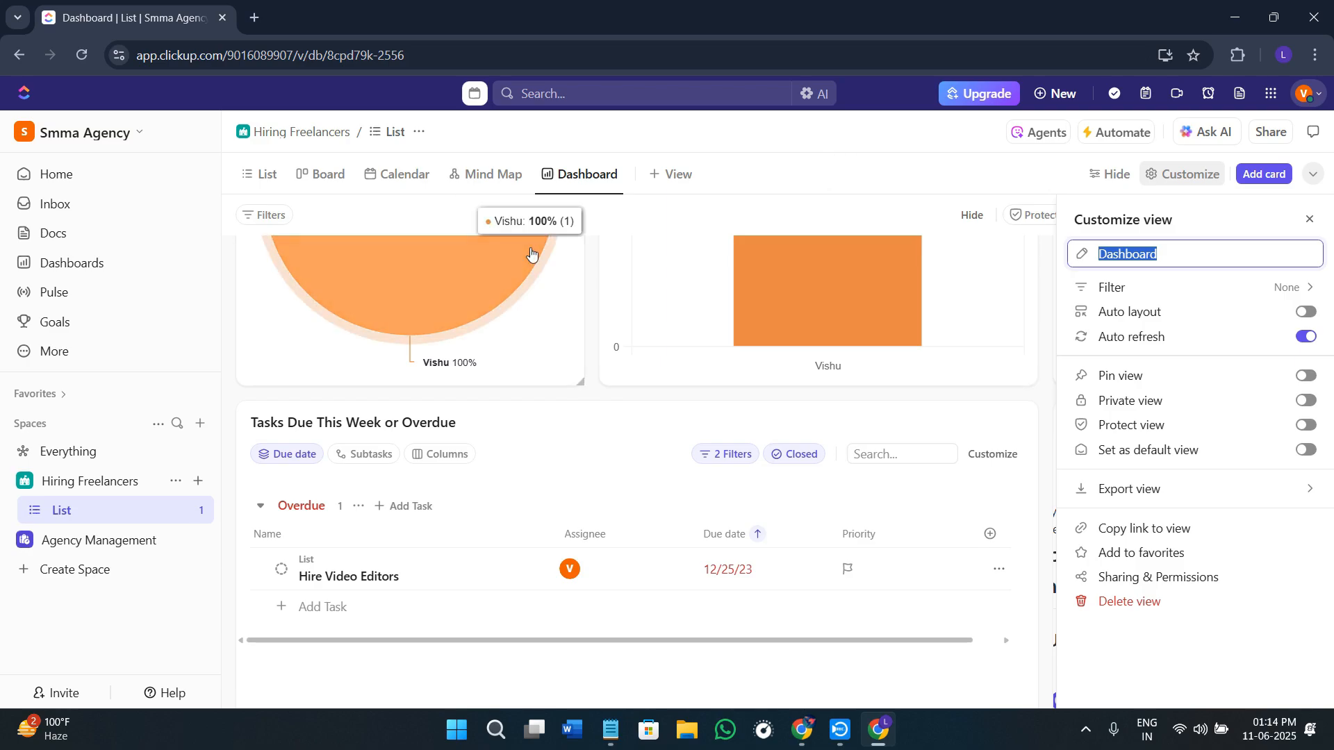
pyautogui.scroll(-2, 607, 503)
pyautogui.scroll(8, 607, 503)
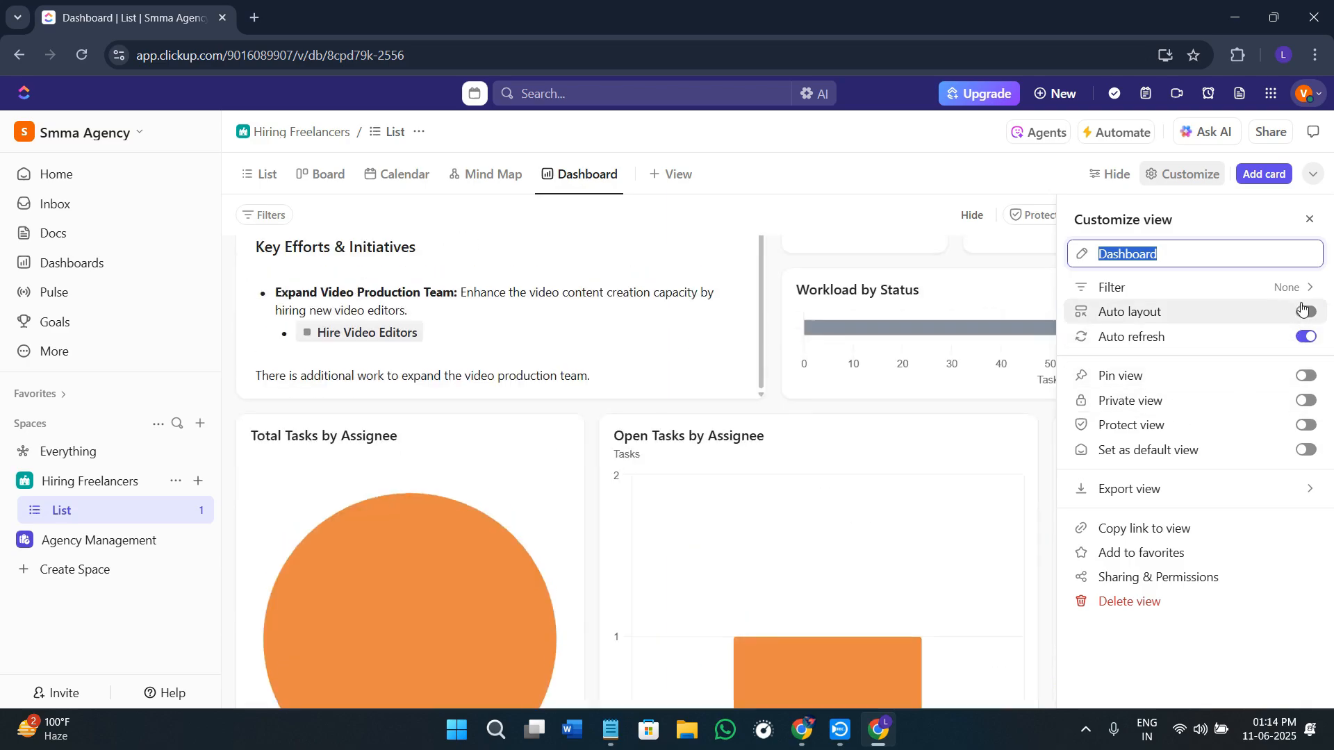
pyautogui.click(1309, 220)
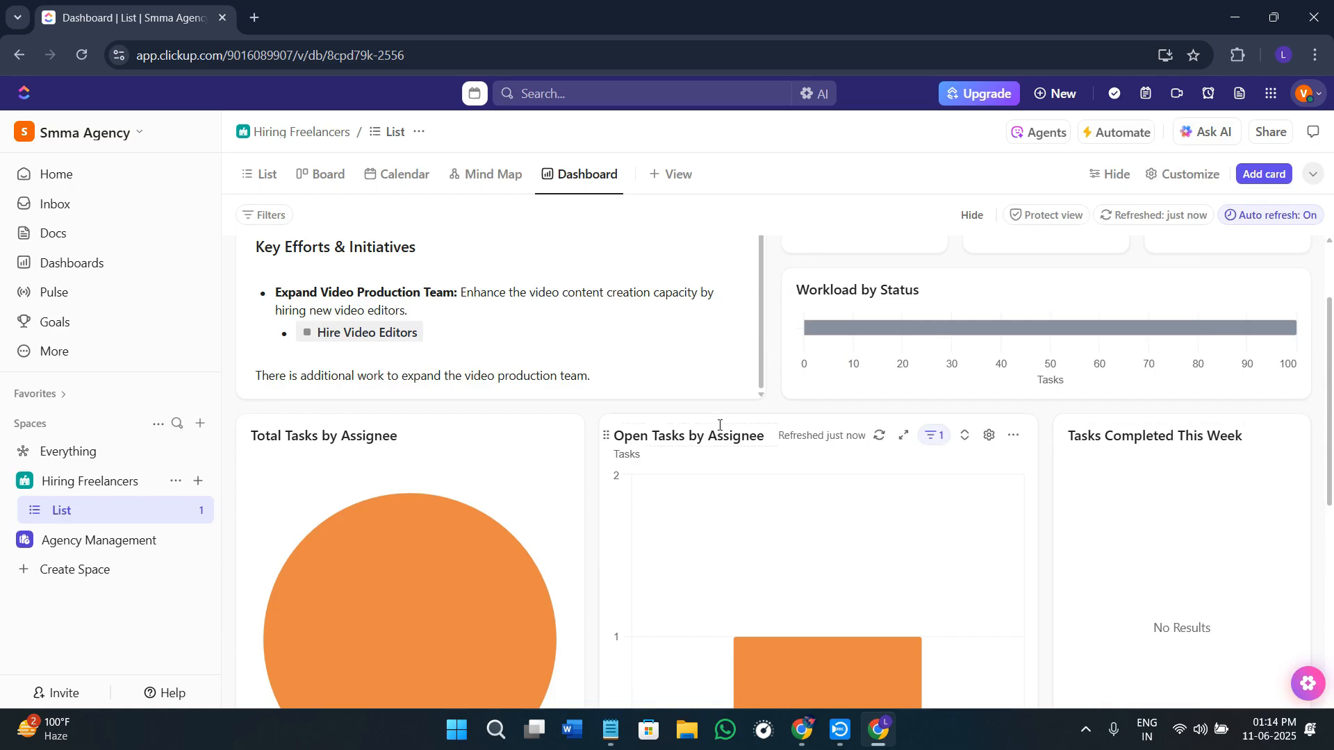
# Step: Examine the dashboard's AI Executive Summary, the Unassigned, In Progress and Completed cards, and the Workload by Status chart
pyautogui.scroll(1, 722, 417)
pyautogui.scroll(1, 723, 417)
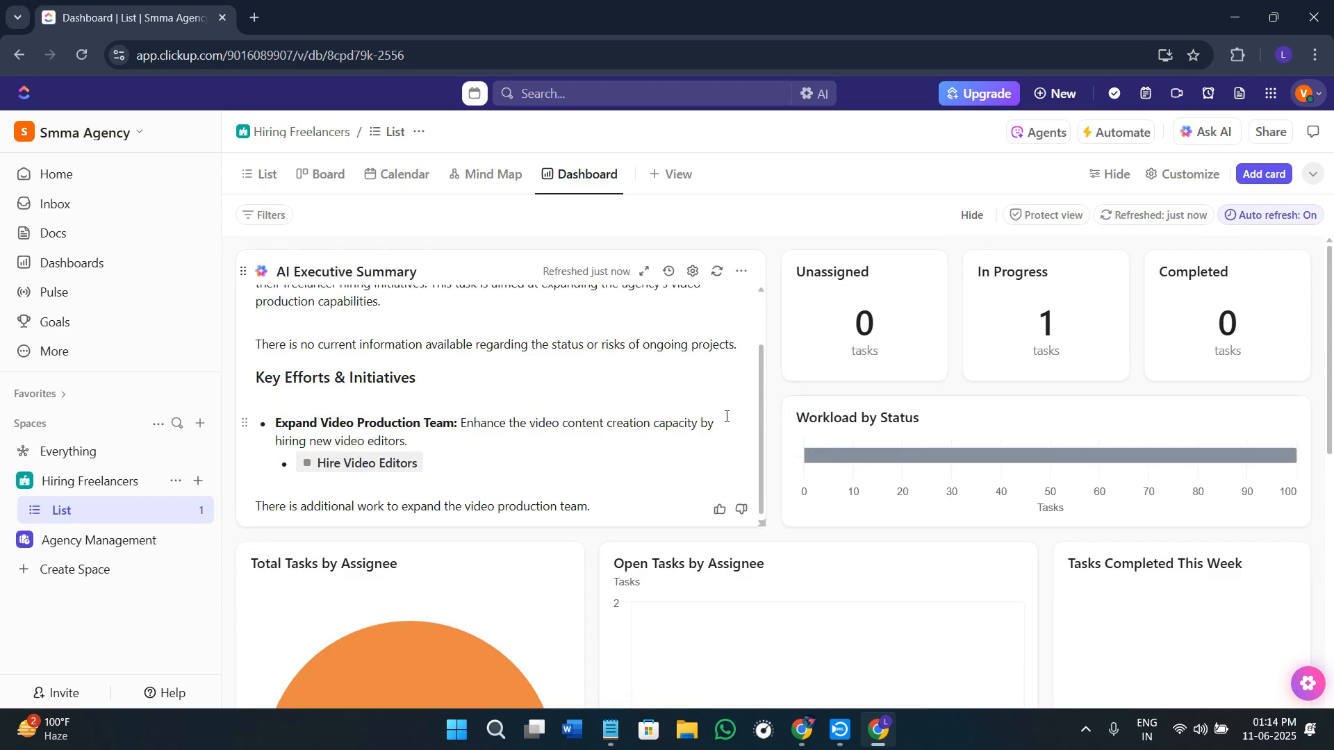
pyautogui.scroll(1, 737, 333)
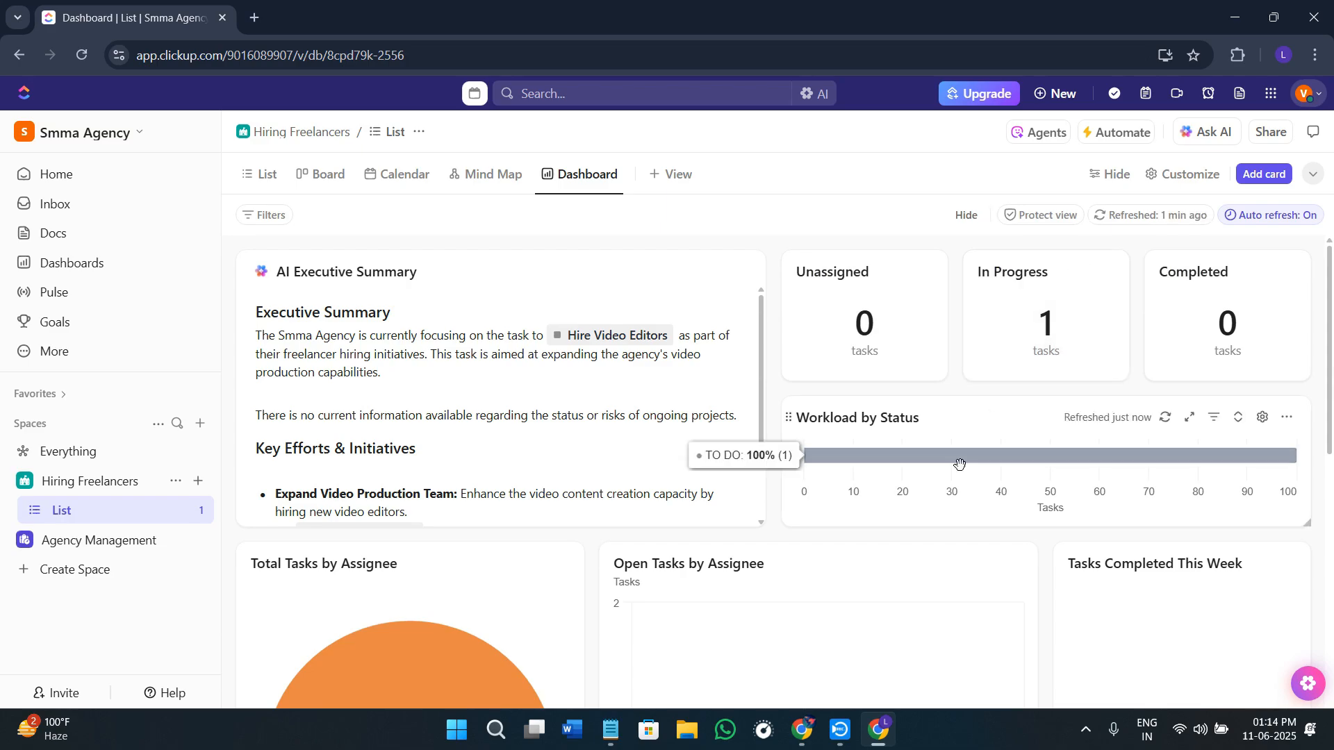
pyautogui.scroll(-1, 923, 389)
pyautogui.scroll(1, 1007, 299)
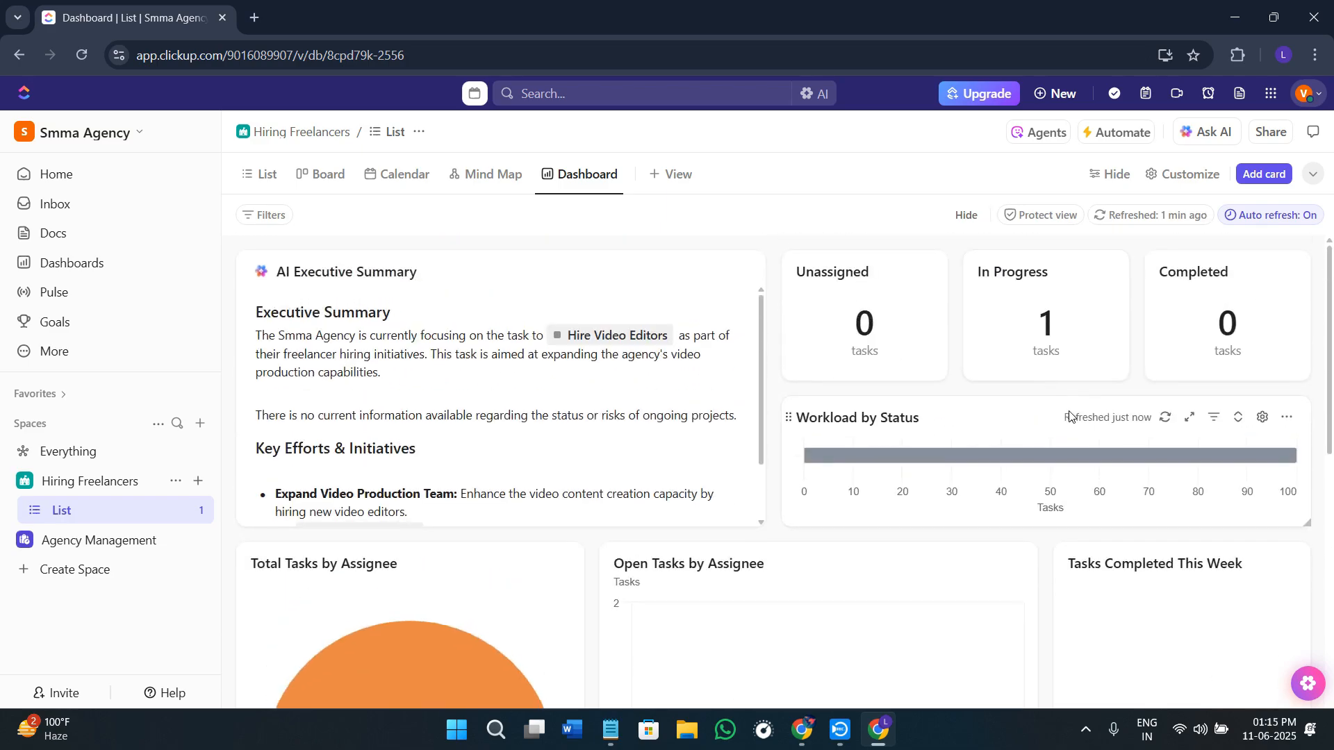